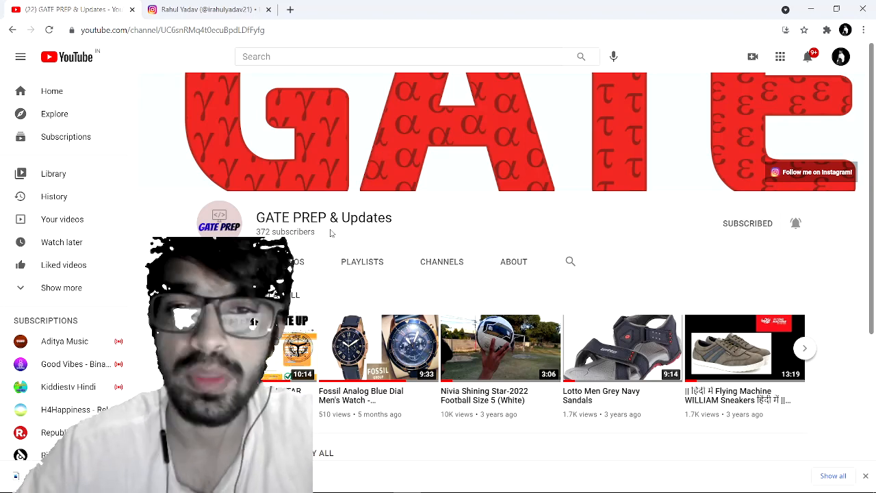
Step: Open a new browser tab beside the YouTube channel page
{"action": "left_click", "coordinate": [292, 9]}
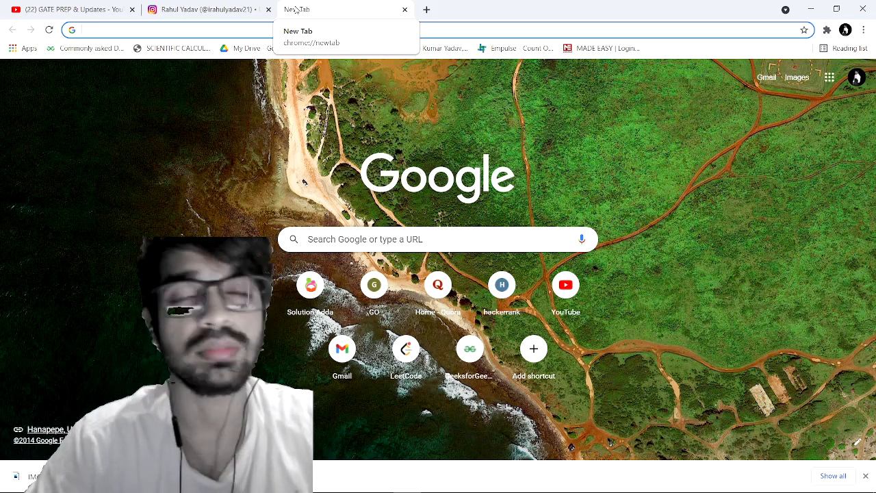
Step: Search Google for 'adobe sign' and scroll through the results
{"action": "type", "text": "adive"}
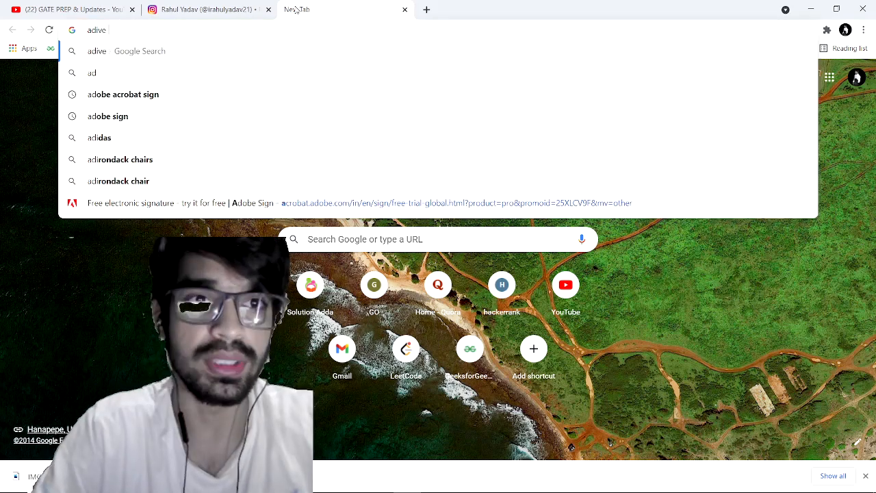
{"action": "key", "text": "BackSpace"}
{"action": "key", "text": "BackSpace"}
{"action": "type", "text": "obe s"}
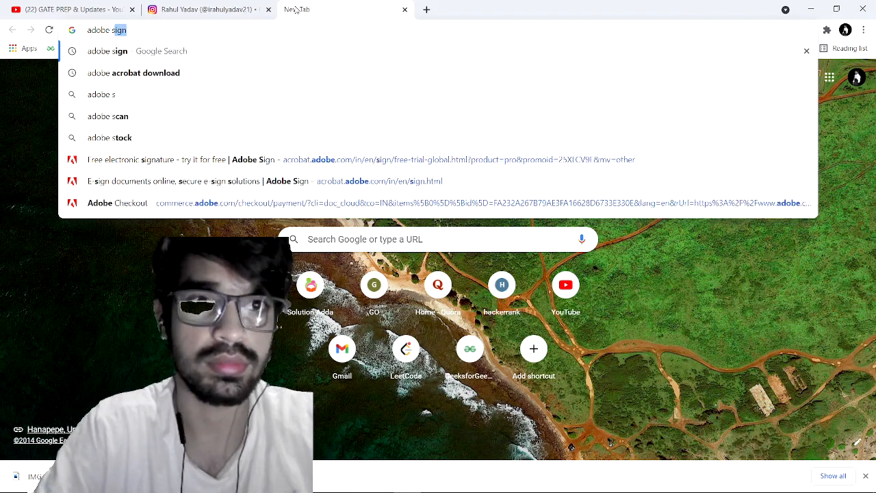
{"action": "key", "text": "Return"}
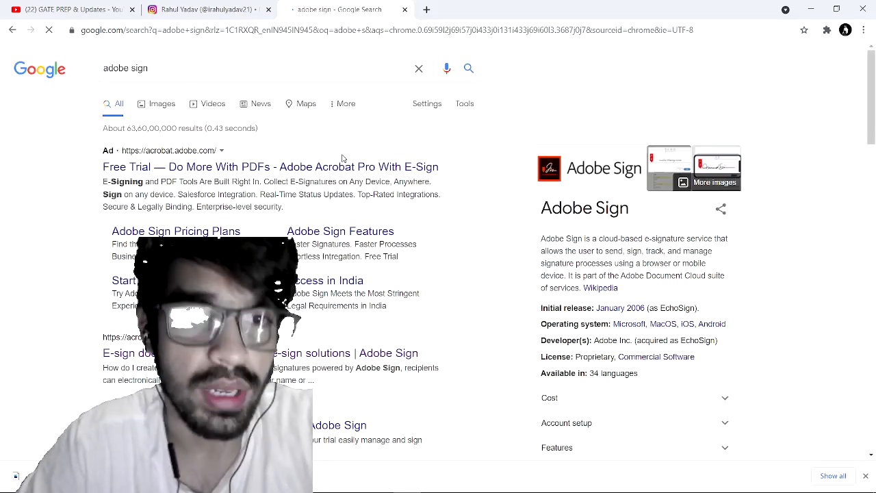
{"action": "scroll", "coordinate": [343, 159], "scroll_direction": "down", "scroll_amount": 2}
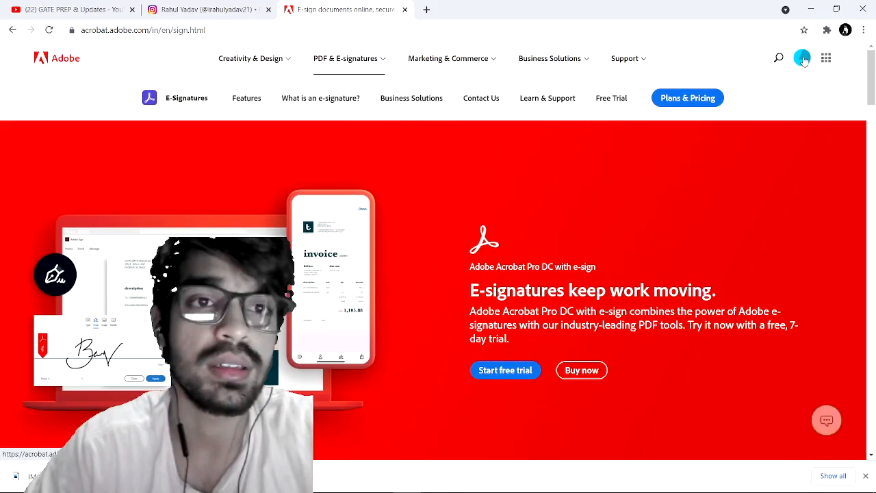
Step: Open and close the Adobe account menu, then scroll through the e-sign page
{"action": "left_click", "coordinate": [803, 59]}
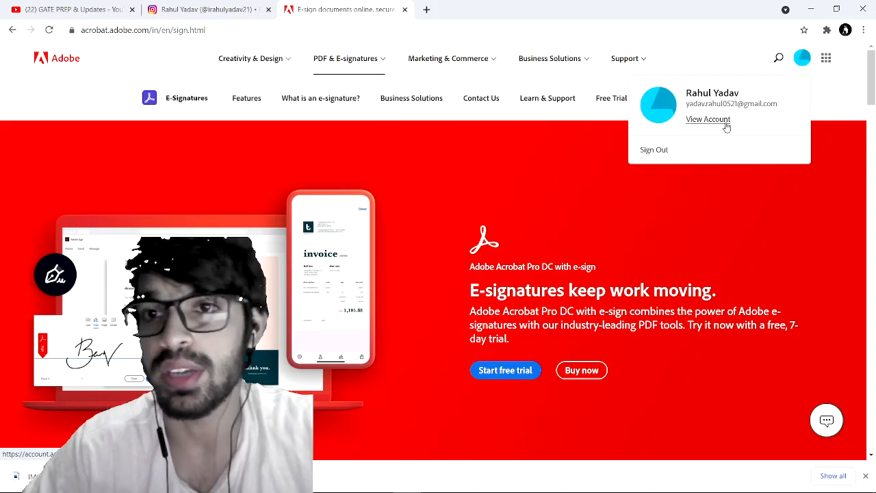
{"action": "left_click", "coordinate": [768, 198]}
{"action": "scroll", "coordinate": [768, 198], "scroll_direction": "down", "scroll_amount": 1}
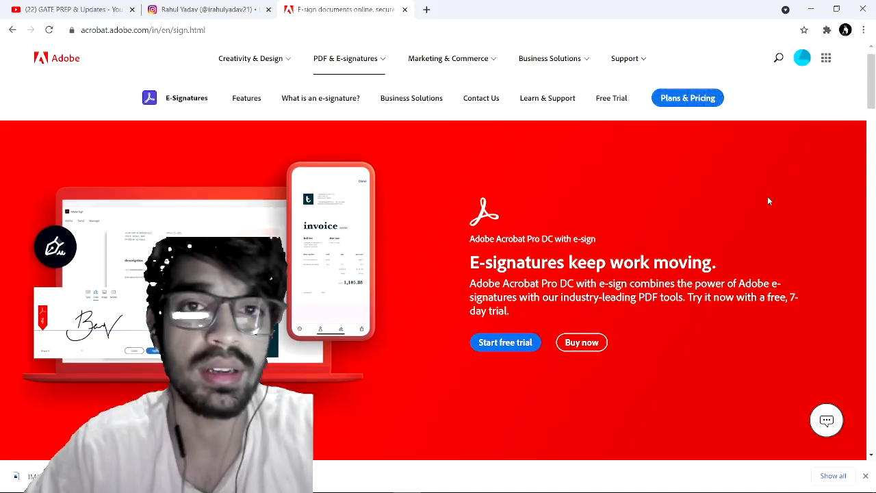
{"action": "scroll", "coordinate": [768, 198], "scroll_direction": "up", "scroll_amount": 1}
{"action": "scroll", "coordinate": [768, 200], "scroll_direction": "down", "scroll_amount": 1}
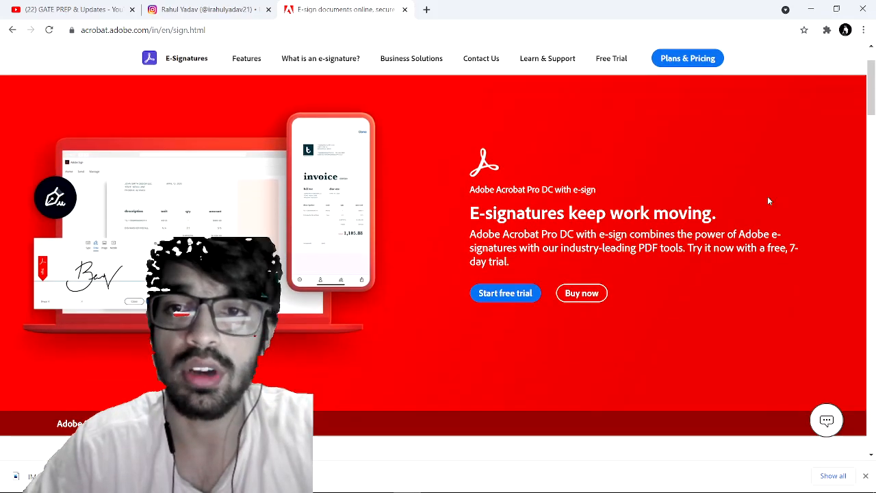
{"action": "scroll", "coordinate": [555, 215], "scroll_direction": "up", "scroll_amount": 1}
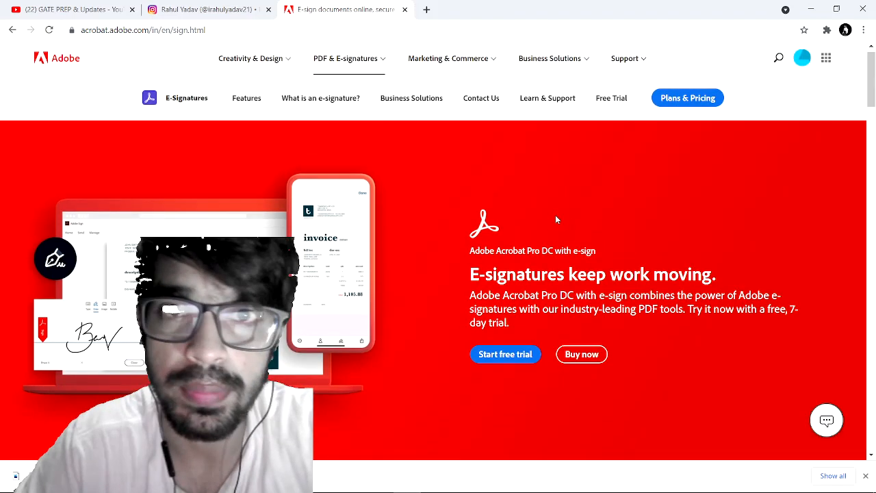
{"action": "scroll", "coordinate": [556, 215], "scroll_direction": "down", "scroll_amount": 1}
Step: Start the 7-day Acrobat Pro DC free trial and reach checkout
{"action": "left_click", "coordinate": [505, 295]}
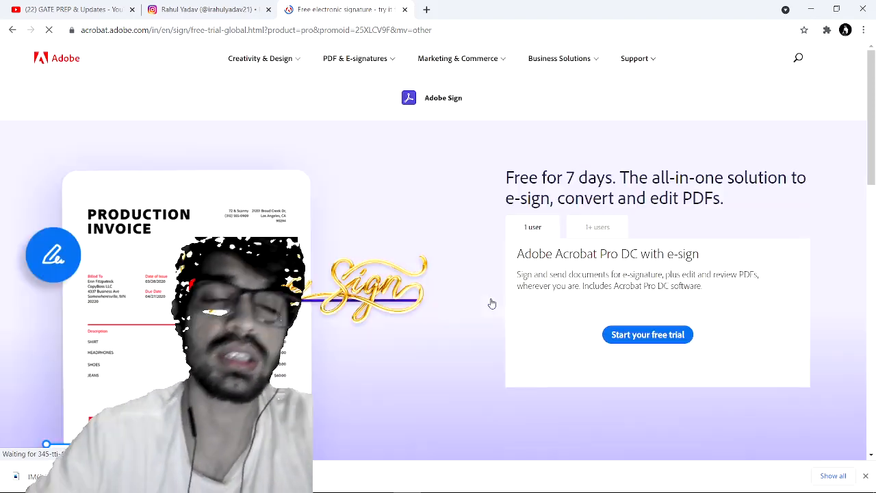
{"action": "left_click", "coordinate": [631, 335]}
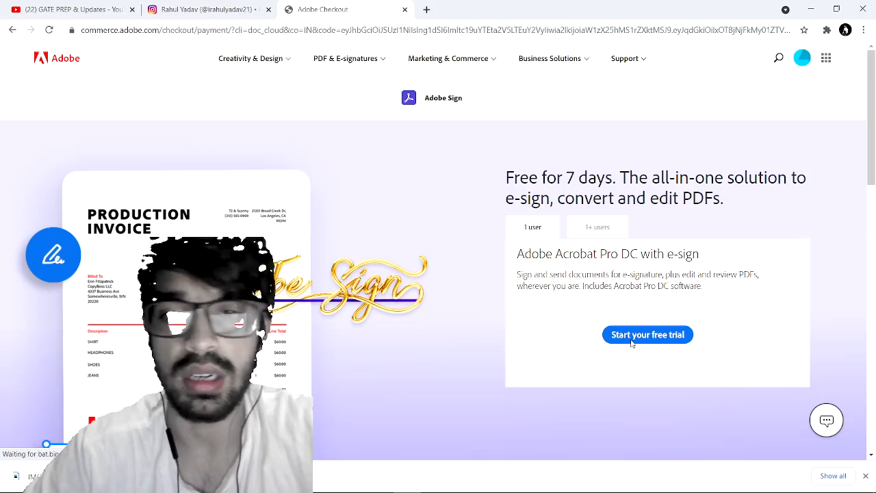
{"action": "scroll", "coordinate": [269, 199], "scroll_direction": "down", "scroll_amount": 2}
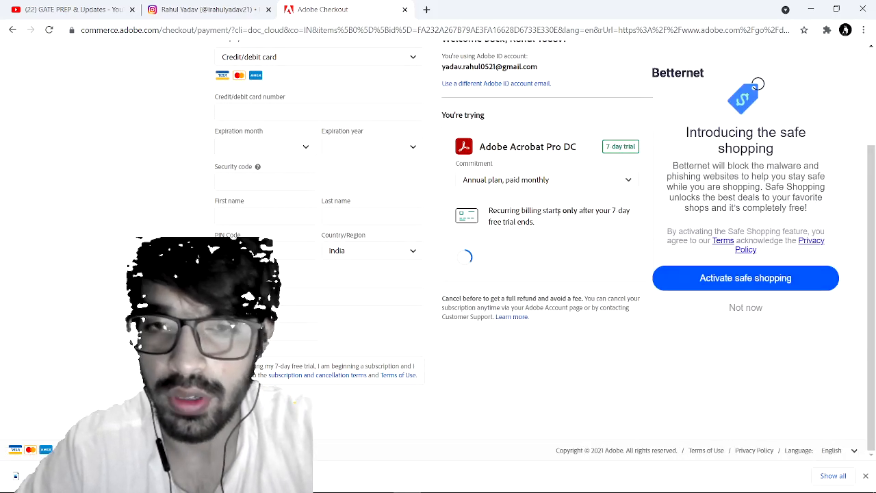
Step: Dismiss the safe-shopping popup and close the downloads bar
{"action": "left_click", "coordinate": [751, 308]}
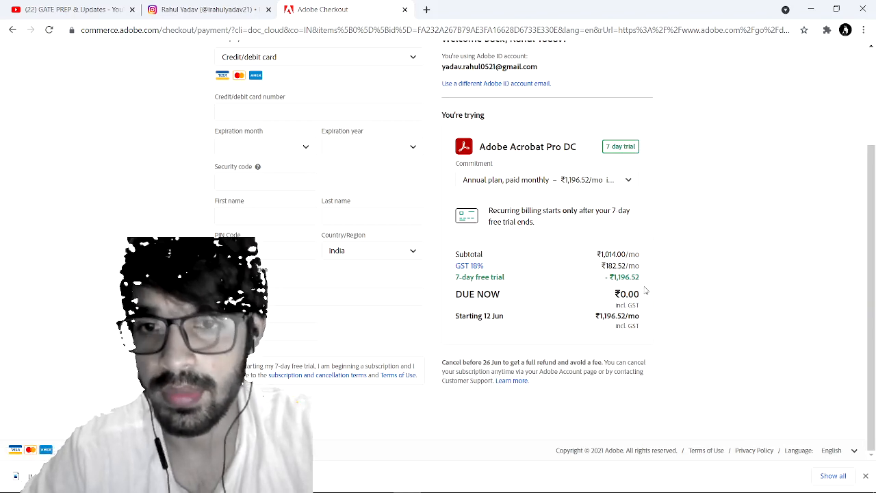
{"action": "left_click", "coordinate": [737, 340]}
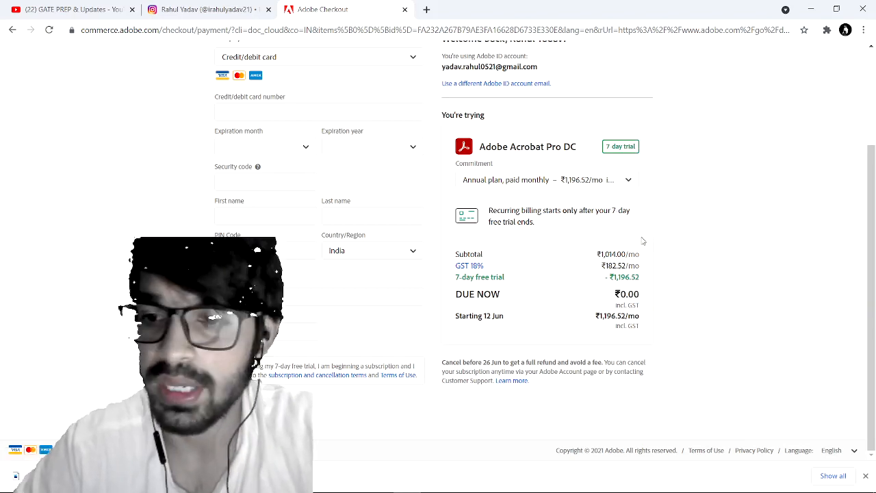
{"action": "scroll", "coordinate": [642, 241], "scroll_direction": "up", "scroll_amount": 2}
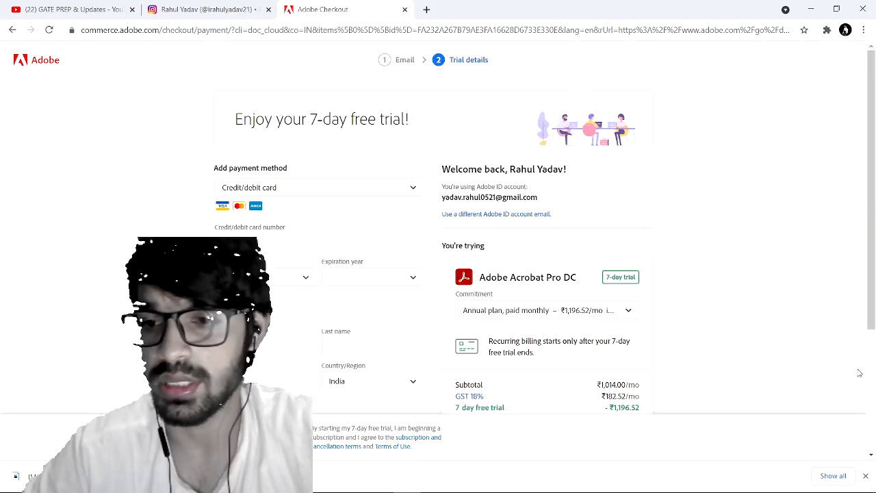
{"action": "left_click", "coordinate": [865, 475]}
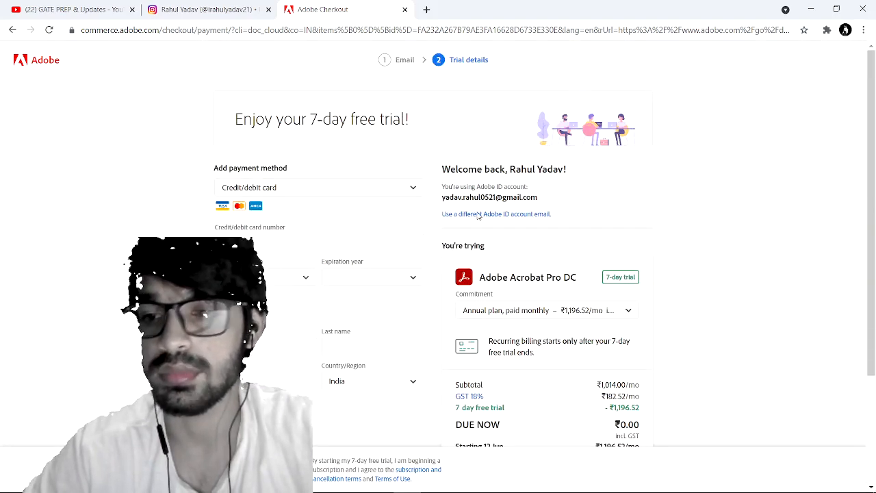
{"action": "left_click", "coordinate": [359, 28]}
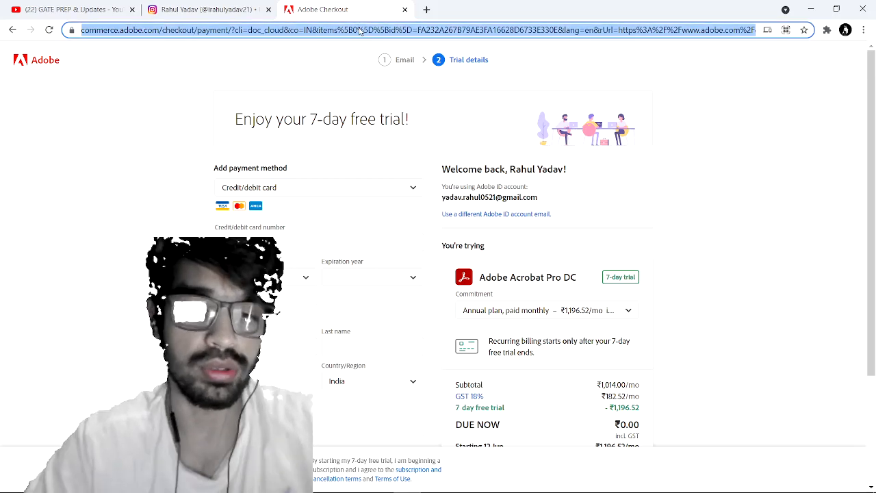
Step: Search 'adobe dc download' and start the Acrobat Reader DC download from get.adobe.com
{"action": "type", "text": "adibe"}
{"action": "key", "text": "BackSpace"}
{"action": "key", "text": "BackSpace"}
{"action": "key", "text": "BackSpace"}
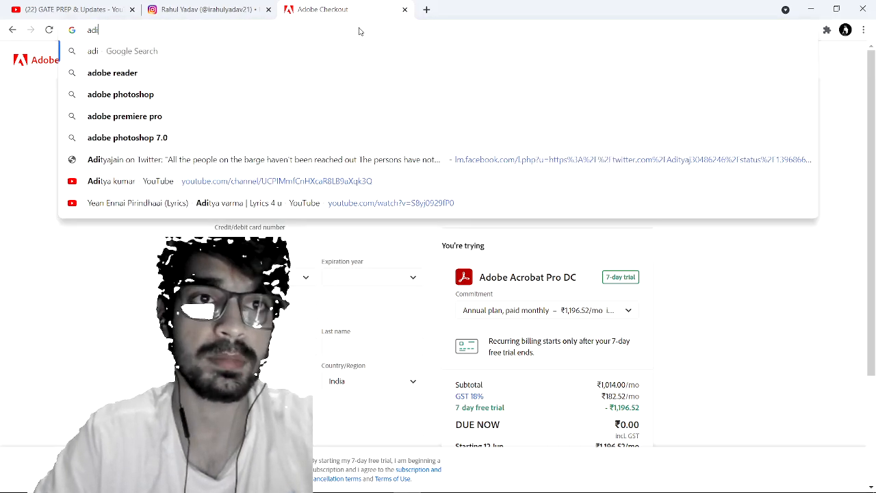
{"action": "type", "text": "obe"}
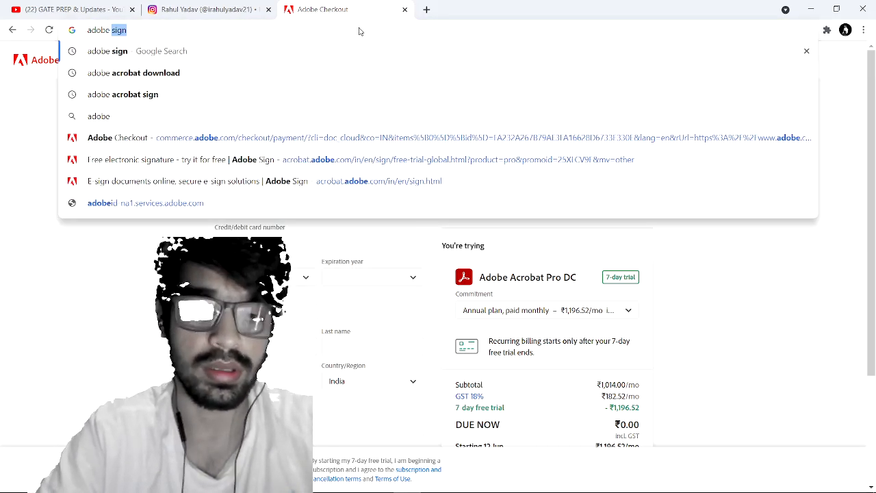
{"action": "type", "text": " dc"}
{"action": "key", "text": "Down"}
{"action": "key", "text": "Return"}
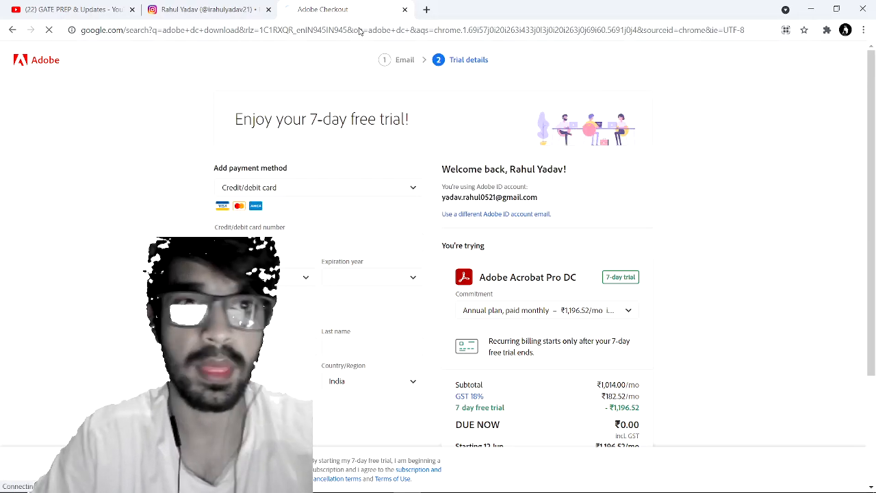
{"action": "scroll", "coordinate": [359, 121], "scroll_direction": "down", "scroll_amount": 2}
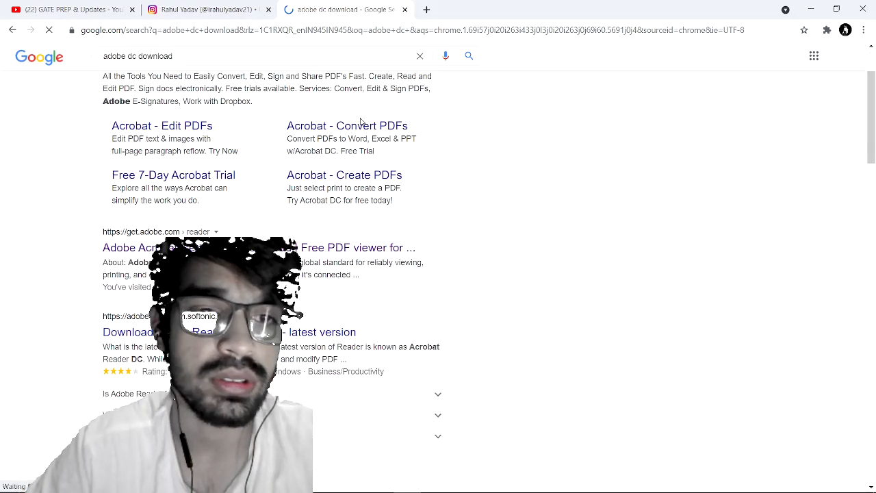
{"action": "scroll", "coordinate": [360, 121], "scroll_direction": "down", "scroll_amount": 1}
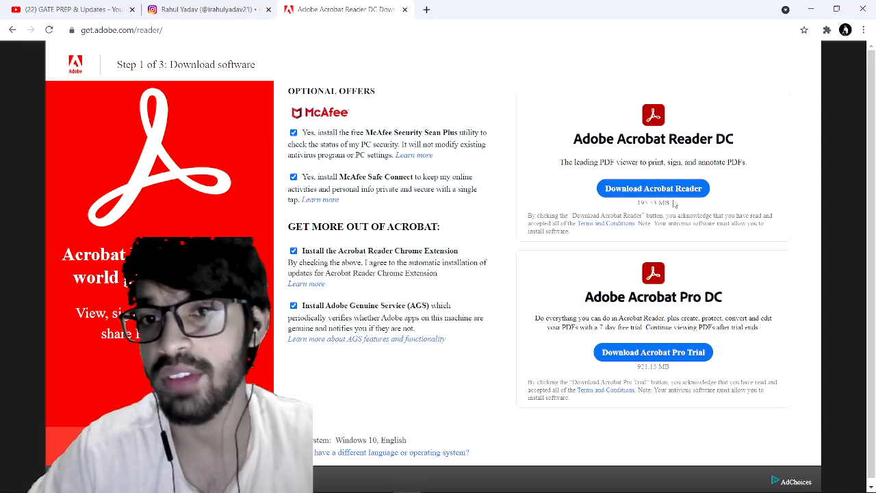
{"action": "left_click", "coordinate": [673, 192]}
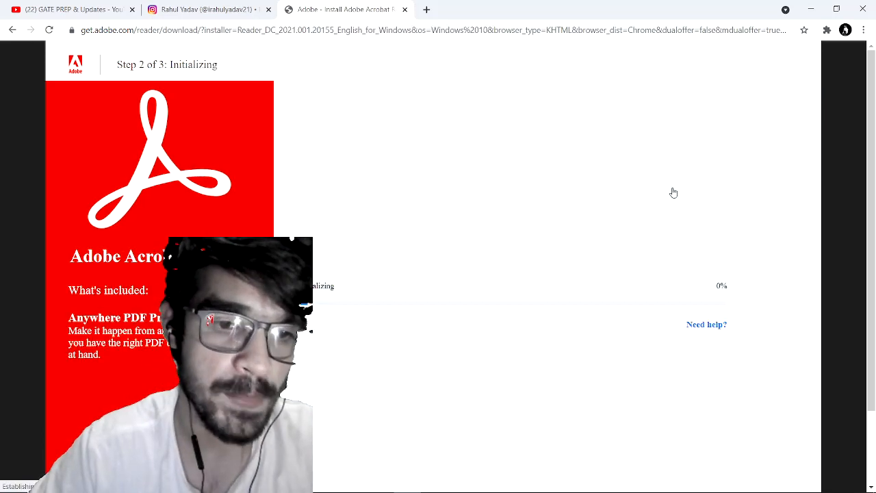
Step: Close the Adobe installer tab, then minimize Chrome and OBS Studio to reveal the desktop
{"action": "left_click", "coordinate": [404, 10]}
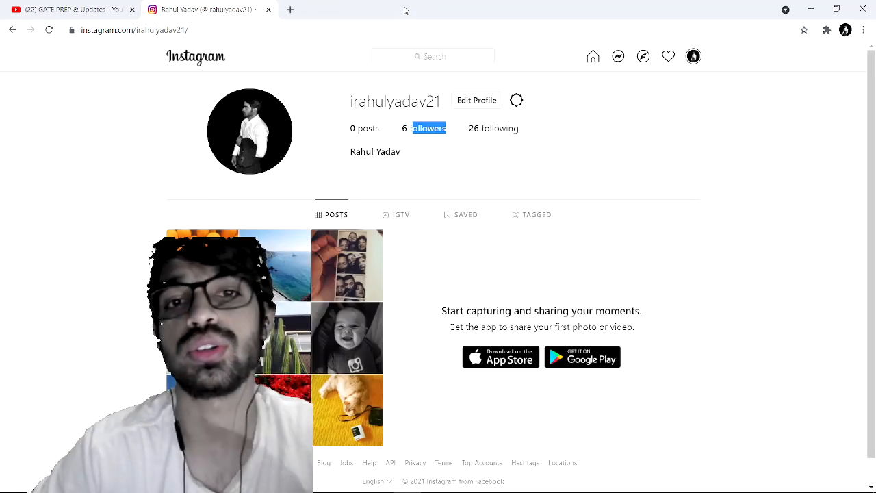
{"action": "double_click", "coordinate": [404, 10]}
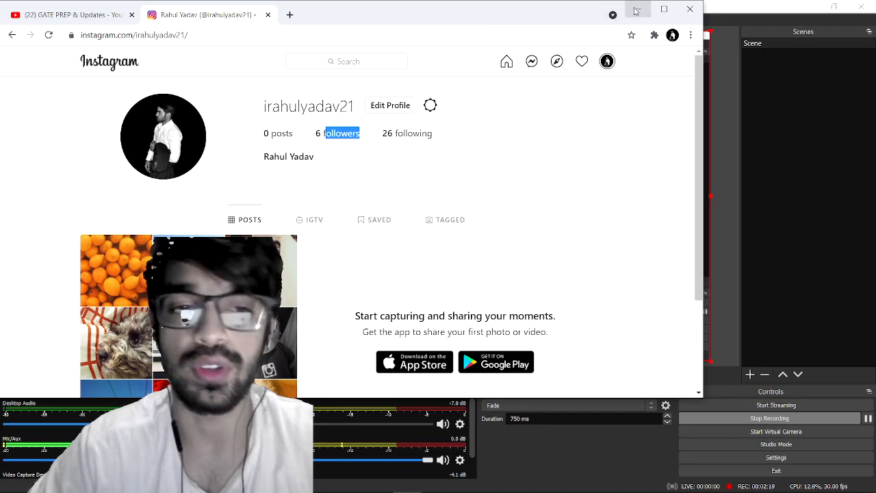
{"action": "left_click", "coordinate": [635, 11]}
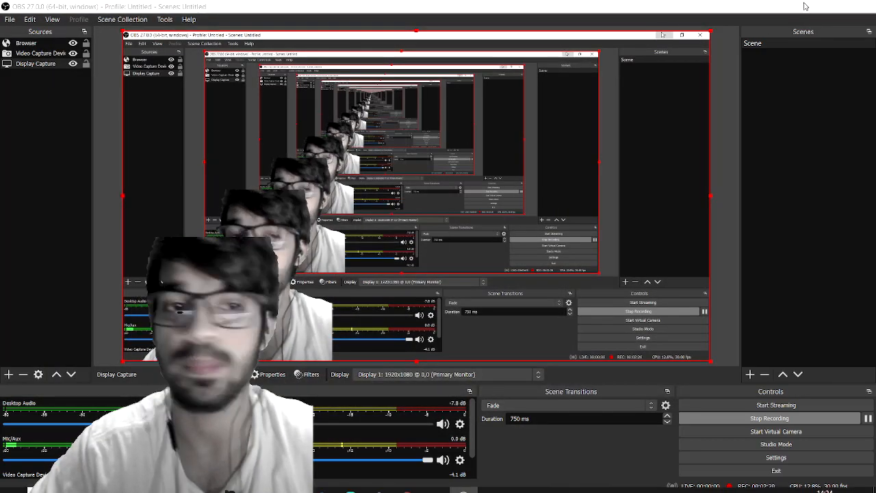
{"action": "left_click", "coordinate": [804, 6]}
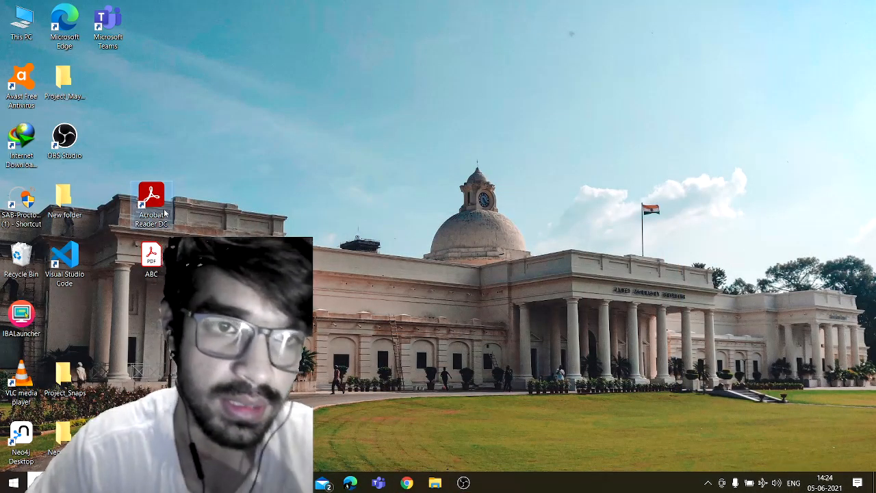
Step: Launch Acrobat Reader DC, open ABC.pdf, and maximize the window
{"action": "double_click", "coordinate": [165, 213]}
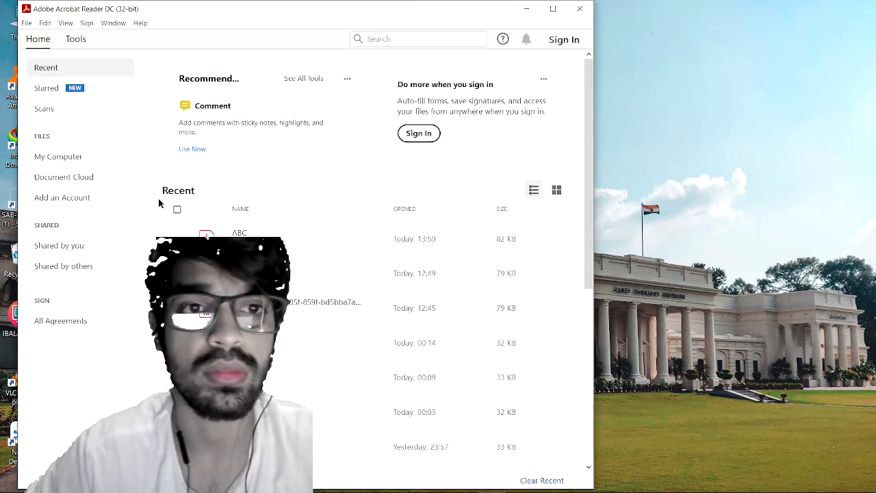
{"action": "left_click", "coordinate": [29, 25]}
{"action": "left_click", "coordinate": [54, 39]}
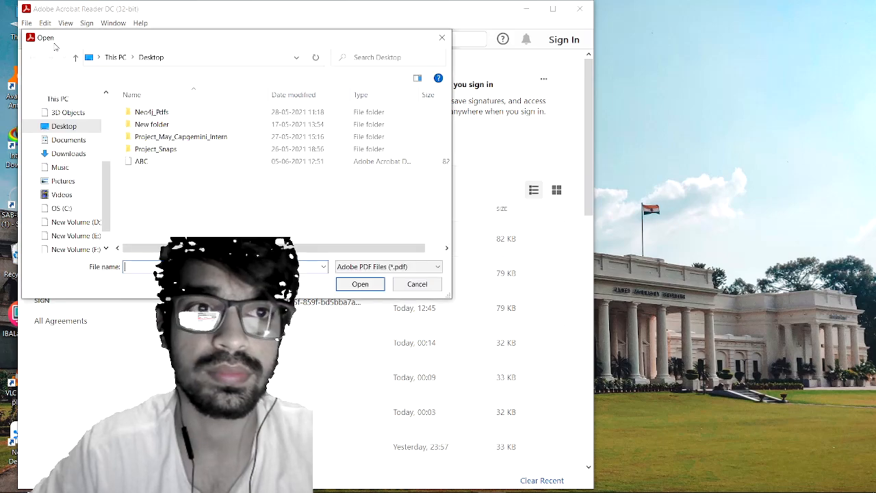
{"action": "double_click", "coordinate": [139, 162]}
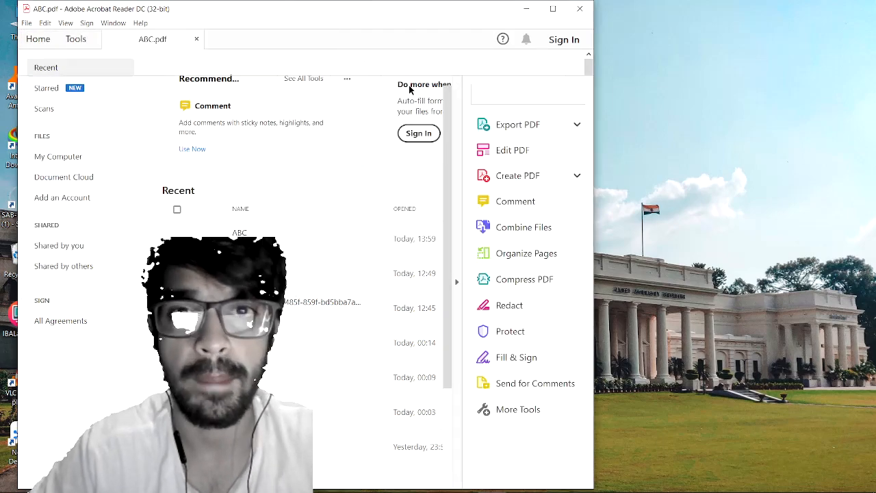
{"action": "left_click", "coordinate": [552, 9]}
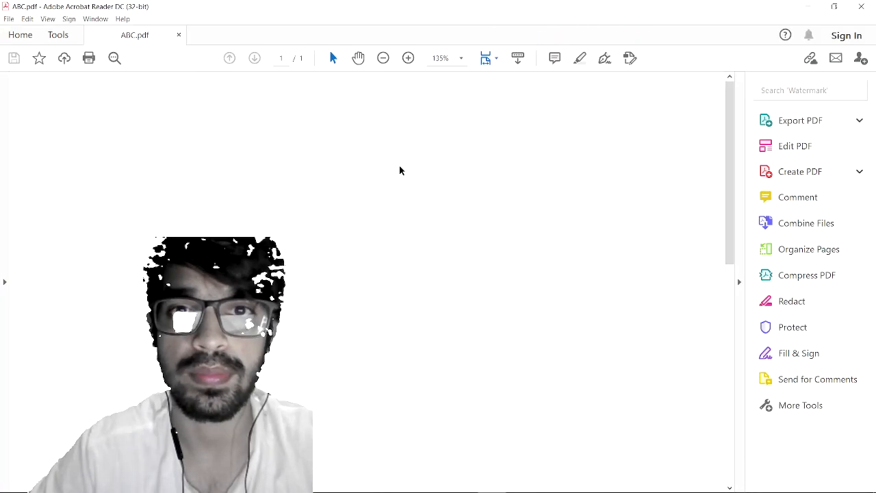
Step: Scroll to the form fields and open the Fill & Sign tool
{"action": "scroll", "coordinate": [399, 170], "scroll_direction": "down", "scroll_amount": 8}
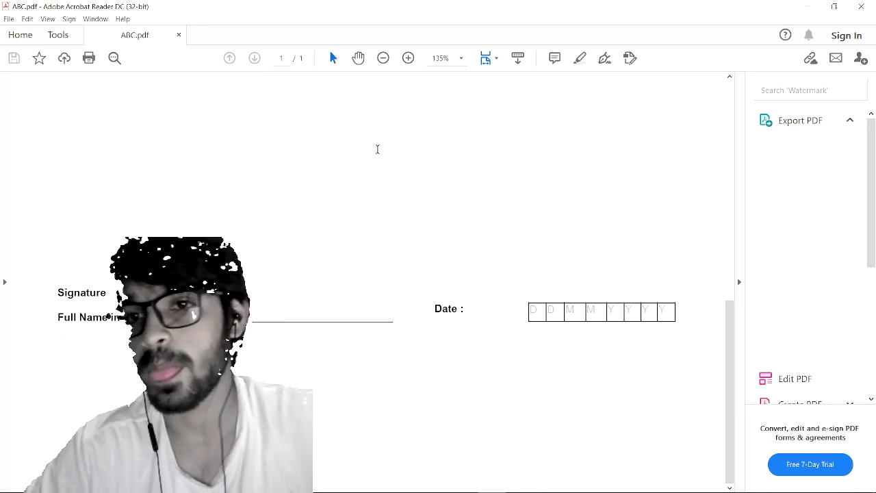
{"action": "left_click", "coordinate": [71, 38]}
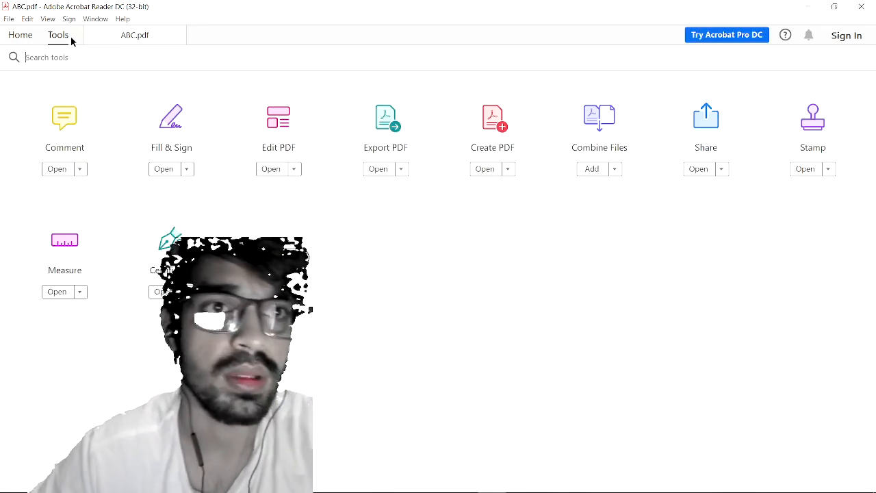
{"action": "left_click", "coordinate": [172, 150]}
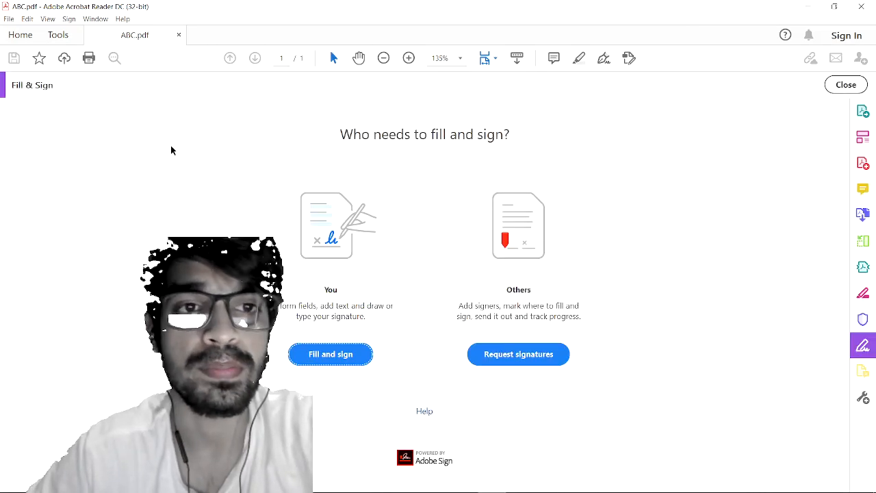
Step: Choose to fill and sign yourself and type the signer's full name on the Full Name line
{"action": "left_click", "coordinate": [325, 356]}
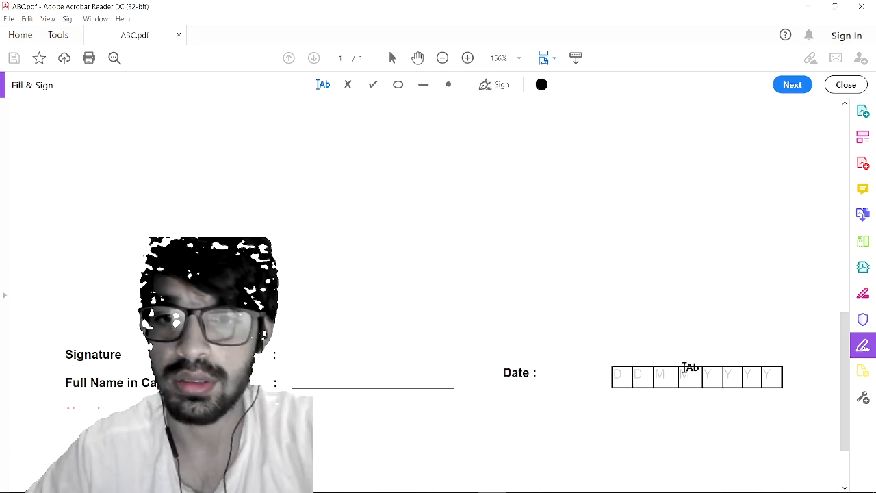
{"action": "left_click", "coordinate": [315, 377]}
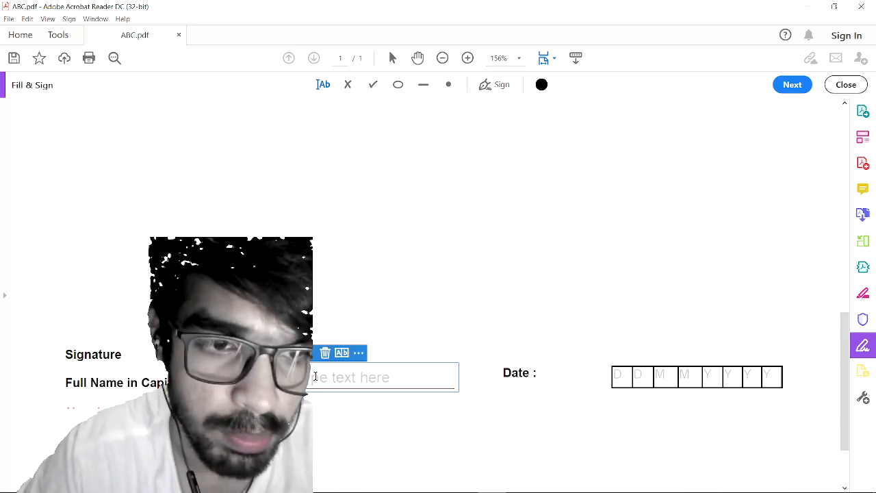
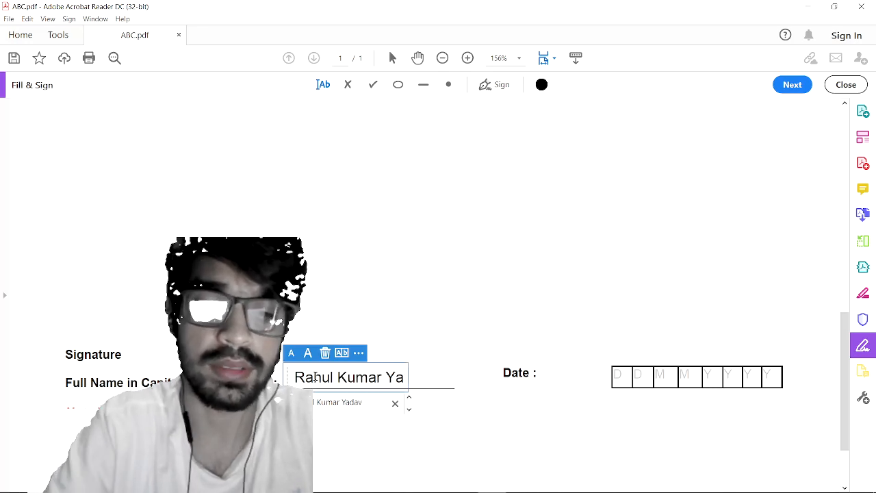
{"action": "left_click", "coordinate": [462, 433]}
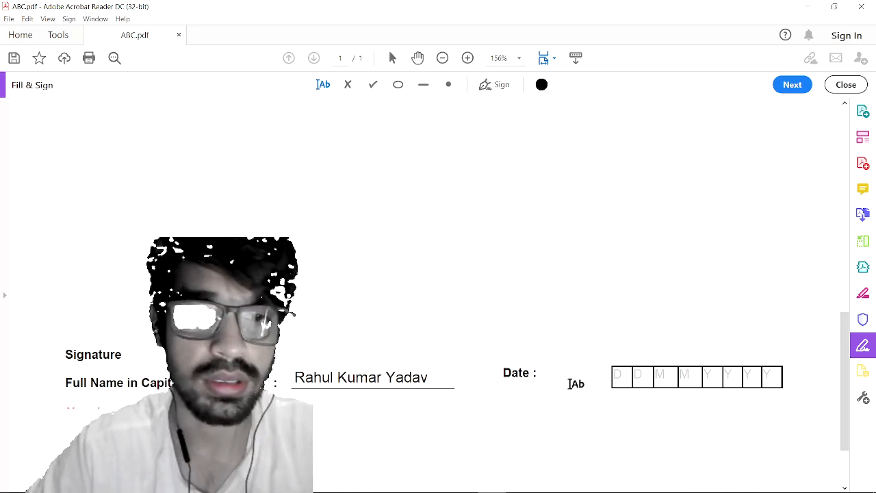
Step: Enter the date 05 06 2021 across the Date boxes
{"action": "left_click", "coordinate": [628, 377]}
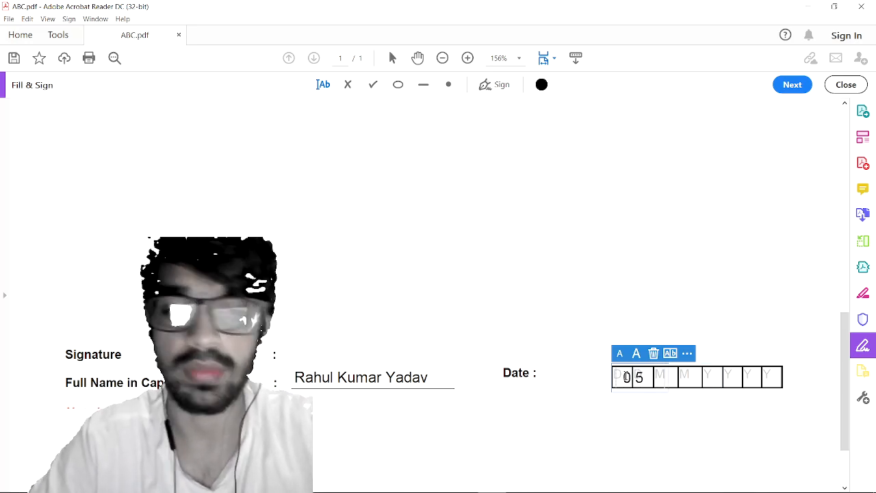
{"action": "type", "text": "066666"}
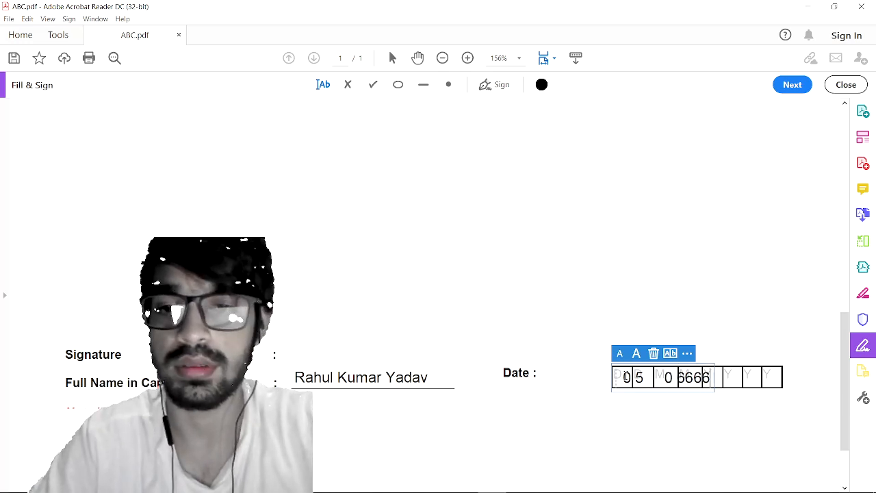
{"action": "key", "text": "BackSpace"}
{"action": "key", "text": "BackSpace"}
{"action": "key", "text": "BackSpace"}
{"action": "key", "text": "BackSpace"}
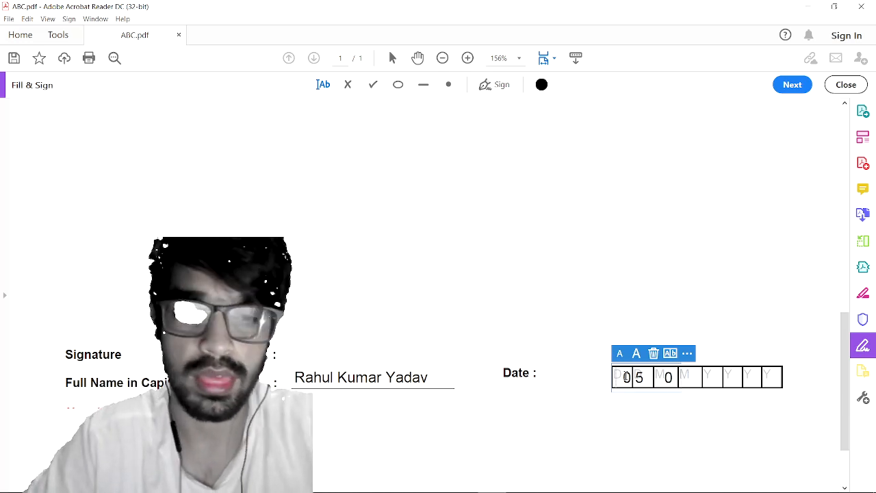
{"action": "type", "text": "6  "}
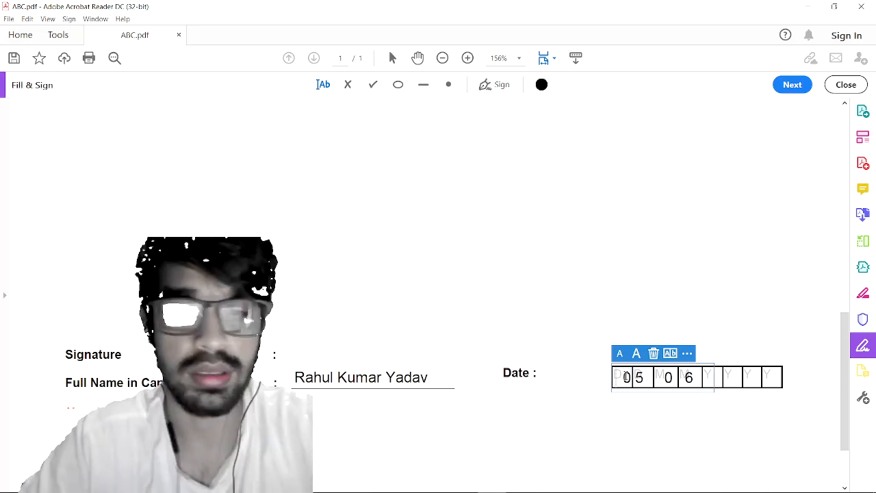
{"action": "type", "text": "    2   0  "}
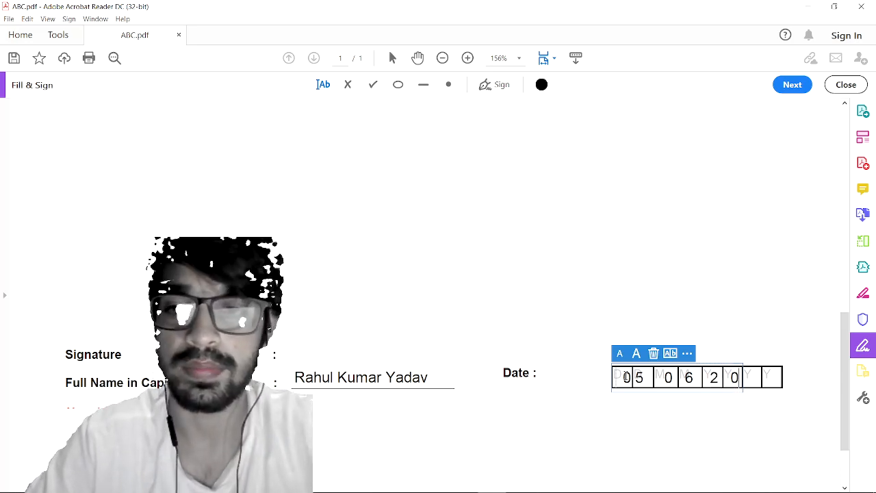
{"action": "type", "text": "2   1"}
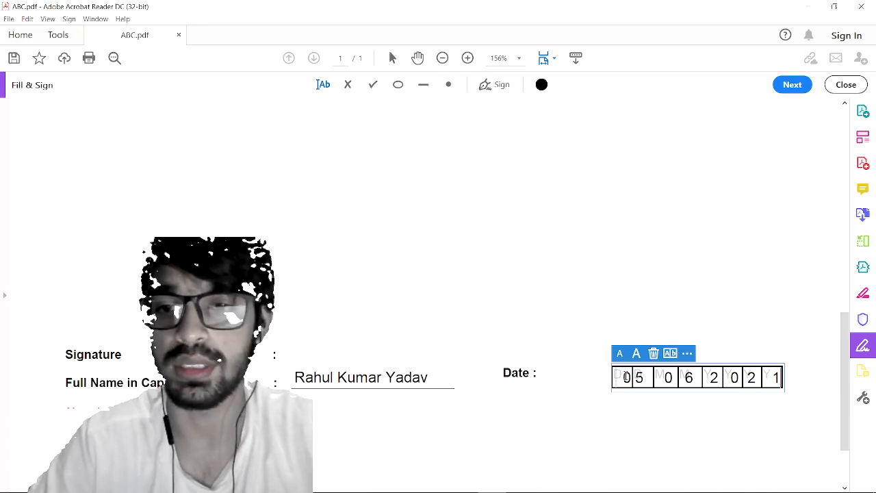
{"action": "left_click", "coordinate": [626, 446]}
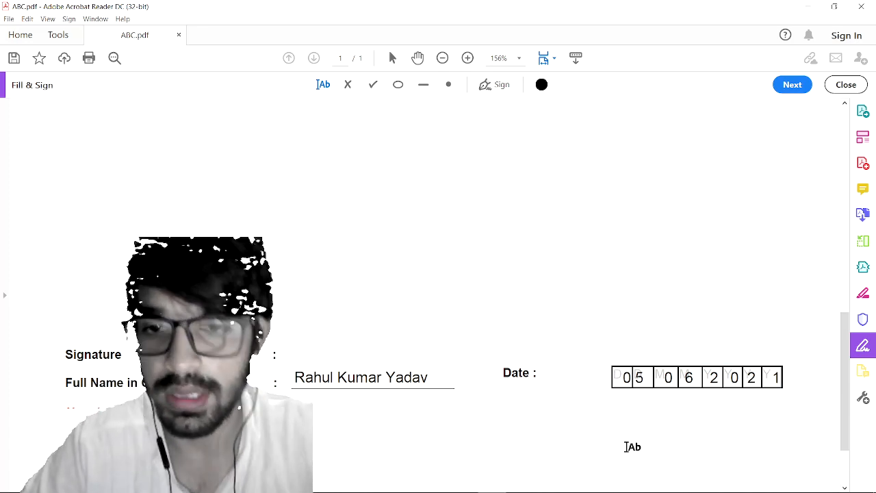
Step: Reposition the name on its line and align the date digits with the boxes
{"action": "left_click", "coordinate": [427, 377]}
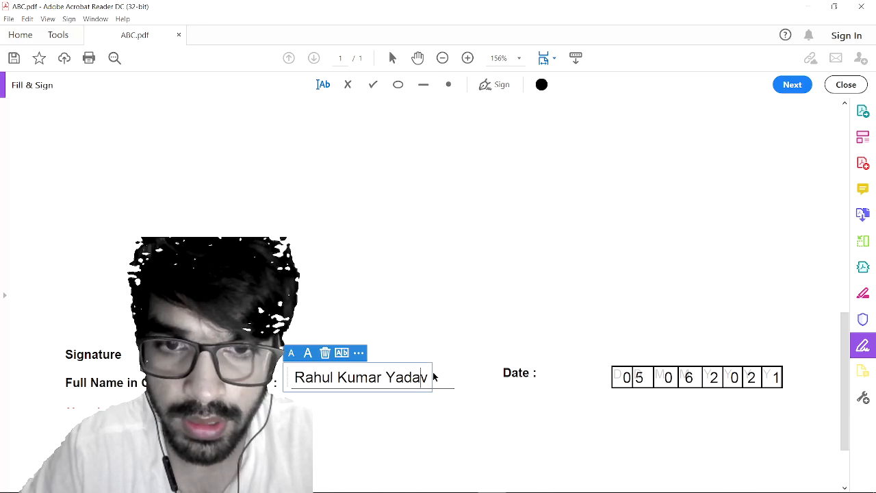
{"action": "mouse_move", "coordinate": [433, 364]}
{"action": "left_mouse_down"}
{"action": "mouse_move", "coordinate": [452, 217]}
{"action": "mouse_move", "coordinate": [530, 182]}
{"action": "mouse_move", "coordinate": [434, 344]}
{"action": "mouse_move", "coordinate": [441, 364]}
{"action": "left_mouse_up"}
{"action": "left_click", "coordinate": [485, 434]}
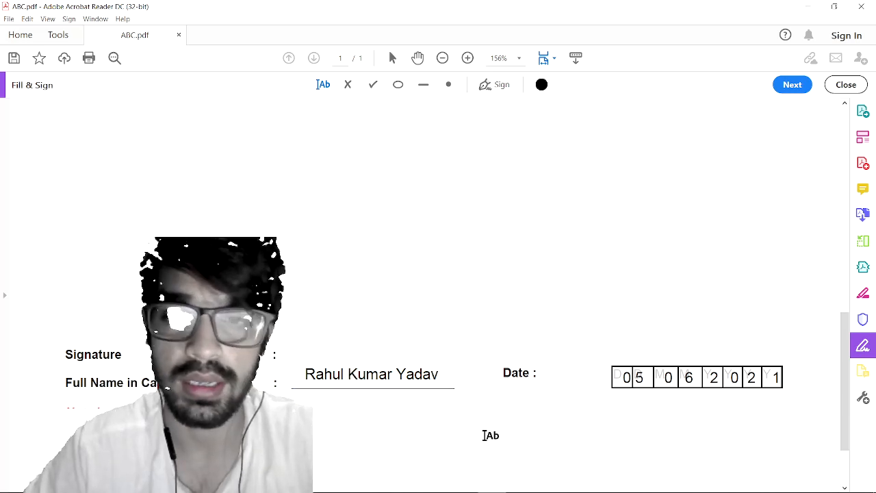
{"action": "left_click", "coordinate": [636, 377]}
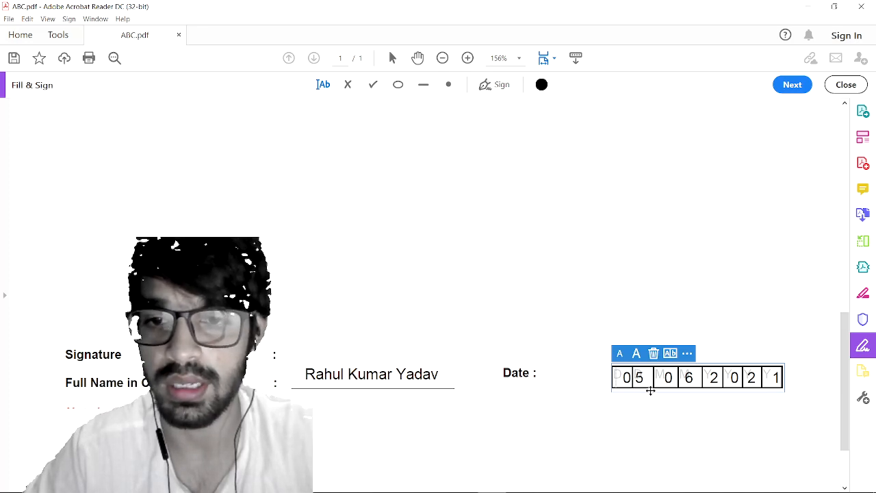
{"action": "left_click_drag", "start_coordinate": [651, 388], "coordinate": [649, 391]}
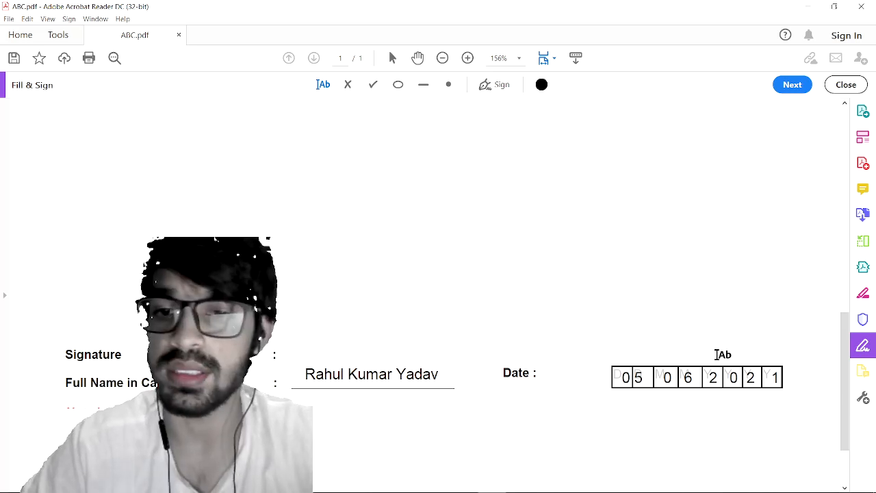
{"action": "scroll", "coordinate": [589, 288], "scroll_direction": "up", "scroll_amount": 2}
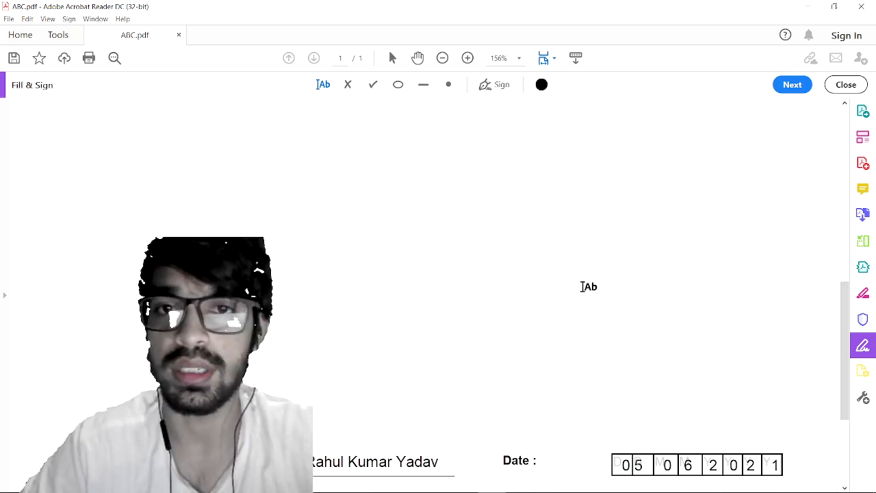
Step: Delete the saved signature and type a new one in the second handwriting style
{"action": "left_click", "coordinate": [495, 84]}
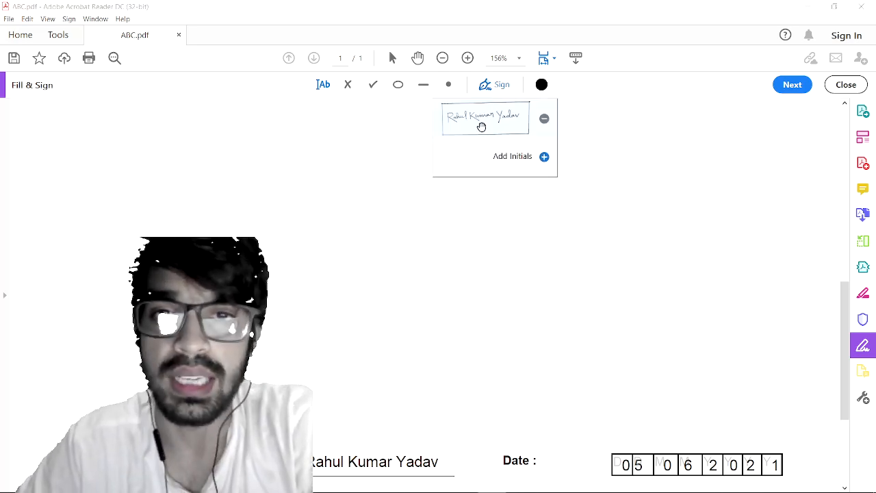
{"action": "left_click", "coordinate": [547, 123]}
{"action": "left_click", "coordinate": [504, 120]}
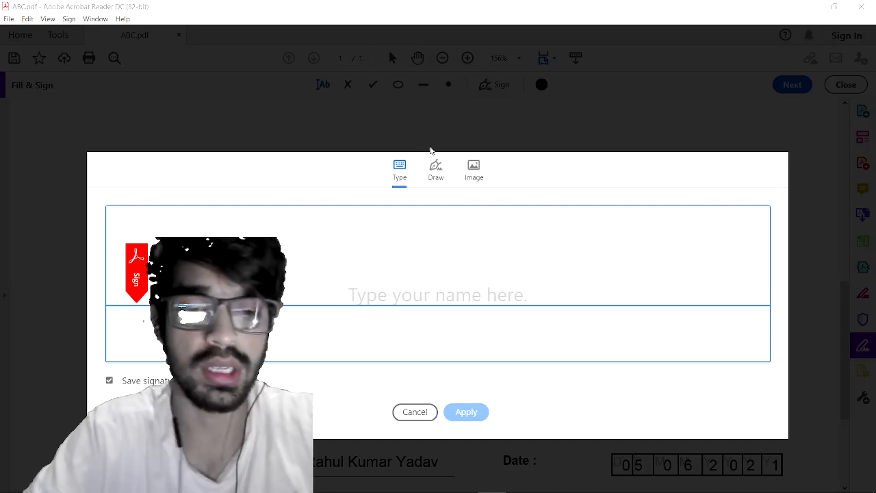
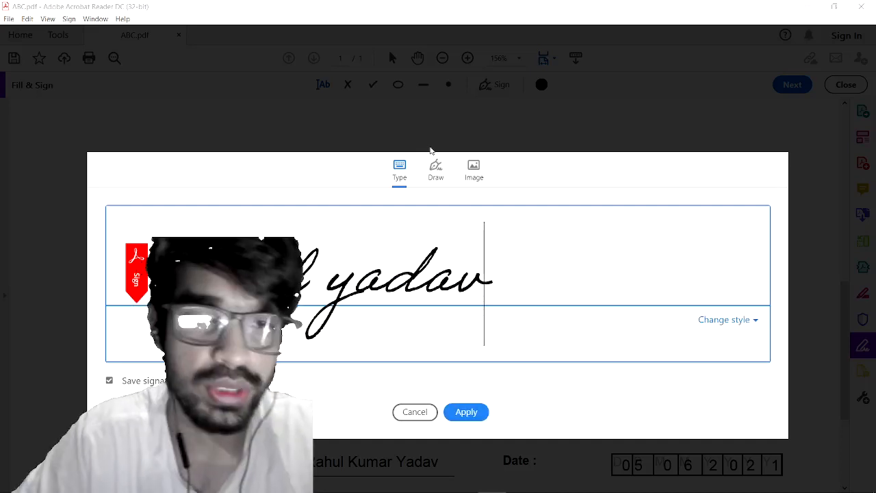
{"action": "left_click", "coordinate": [725, 319]}
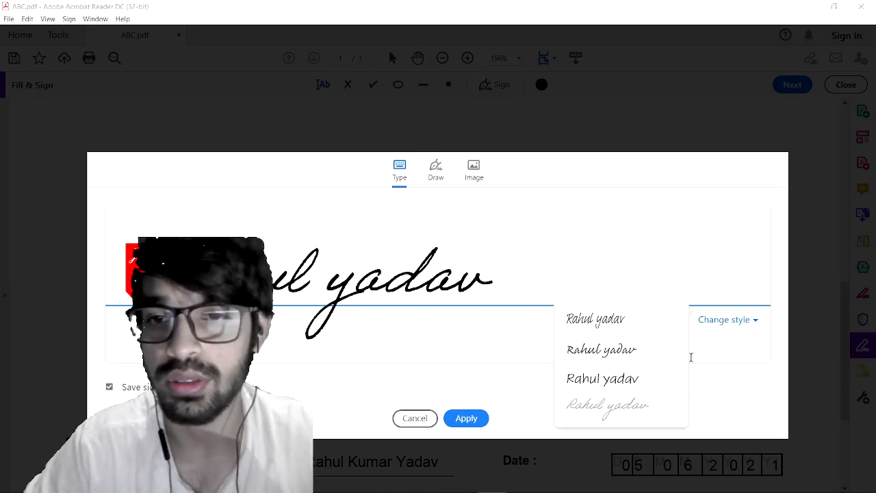
{"action": "left_click", "coordinate": [622, 352]}
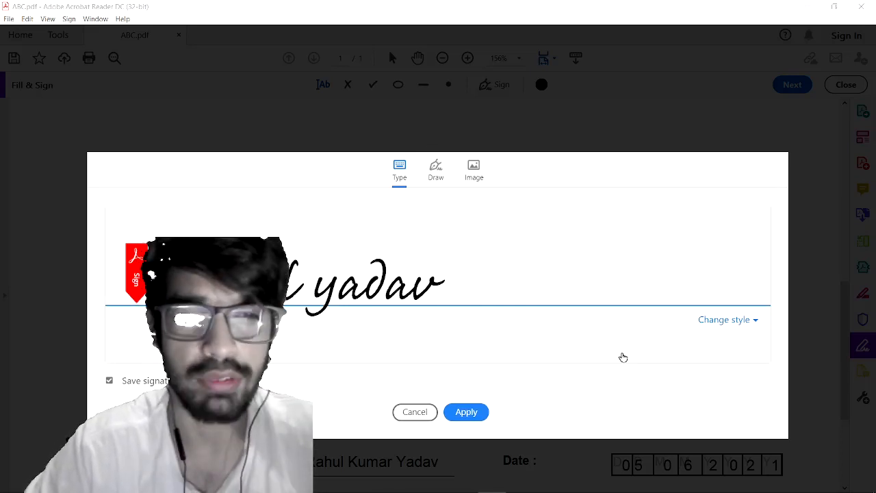
Step: Try drawing a freehand signature, then switch to the Image option
{"action": "left_click", "coordinate": [437, 185]}
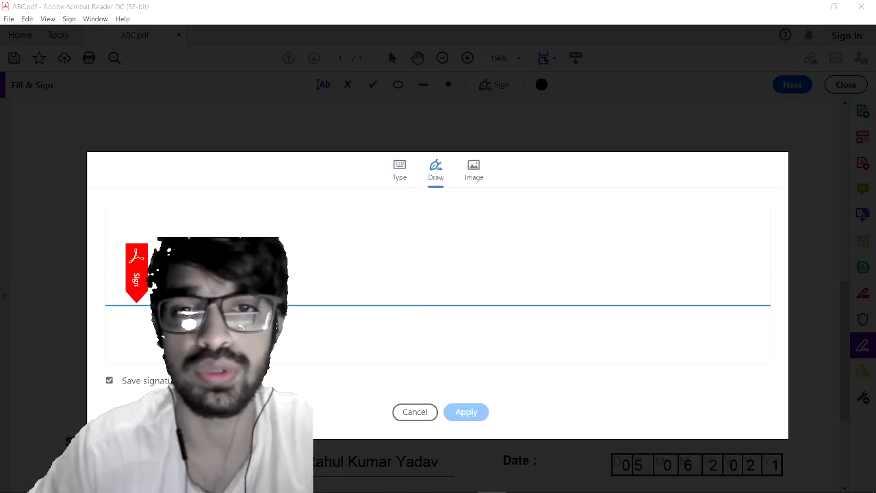
{"action": "mouse_move", "coordinate": [283, 264]}
{"action": "left_mouse_down"}
{"action": "mouse_move", "coordinate": [284, 297]}
{"action": "mouse_move", "coordinate": [387, 262]}
{"action": "mouse_move", "coordinate": [495, 252]}
{"action": "left_mouse_up"}
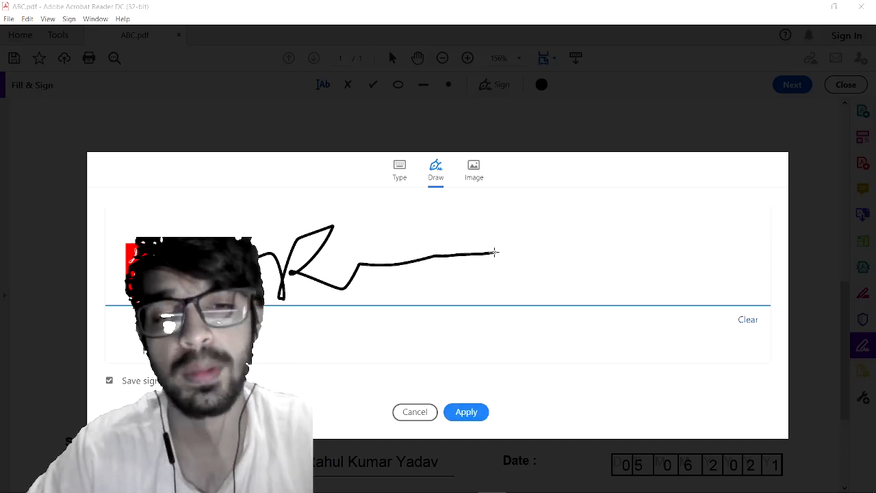
{"action": "left_click", "coordinate": [479, 178]}
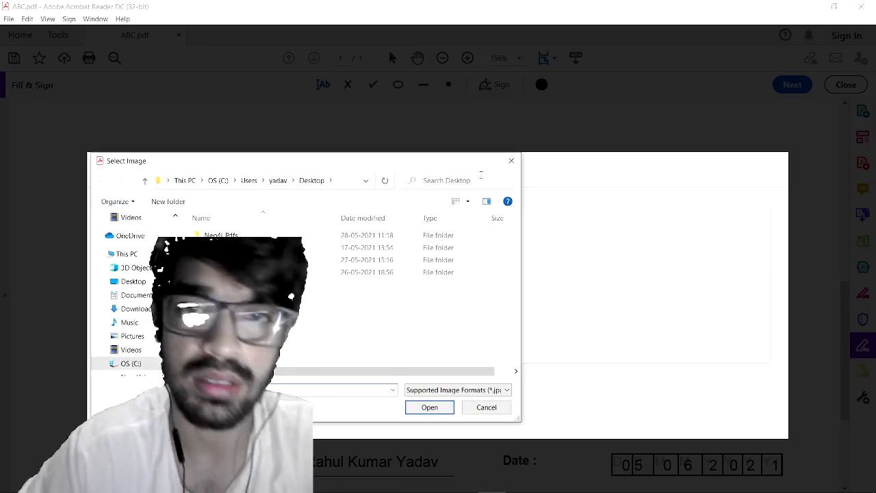
Step: Load Signature28_10_GATE from New Volume (F:) > GATE2021 as the signature image
{"action": "left_click", "coordinate": [512, 161]}
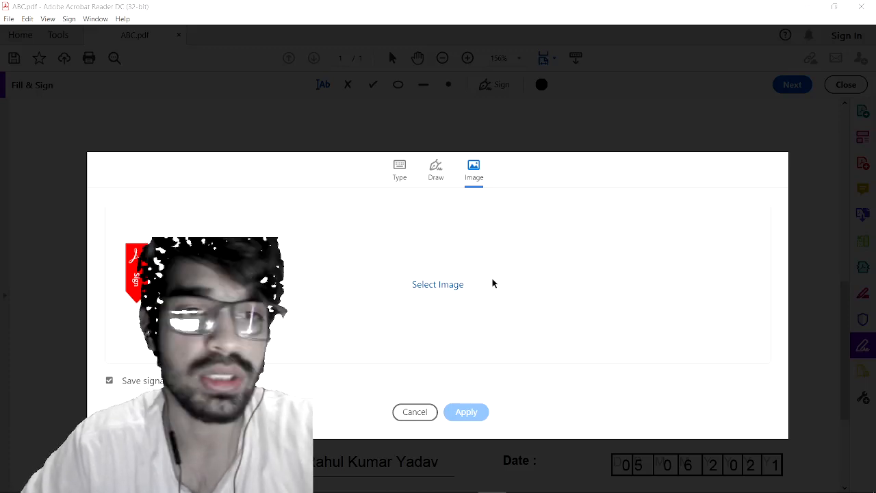
{"action": "left_click", "coordinate": [454, 288]}
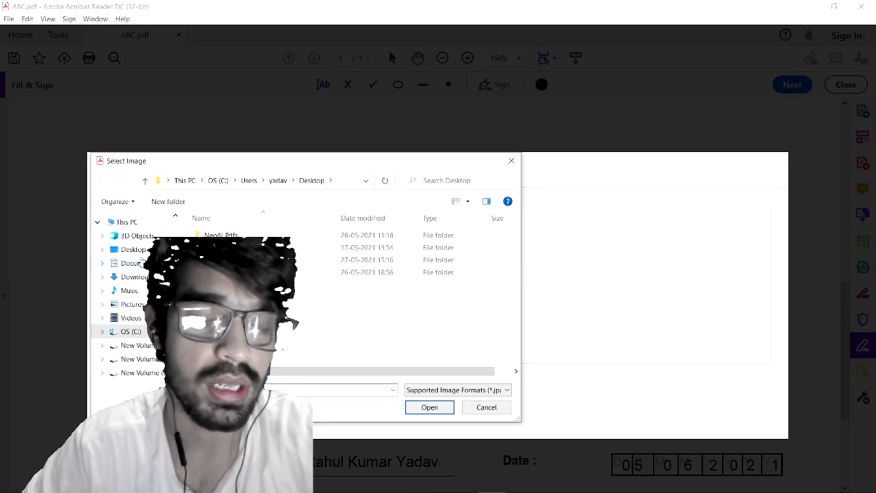
{"action": "scroll", "coordinate": [140, 338], "scroll_direction": "down", "scroll_amount": 1}
{"action": "left_click", "coordinate": [139, 328]}
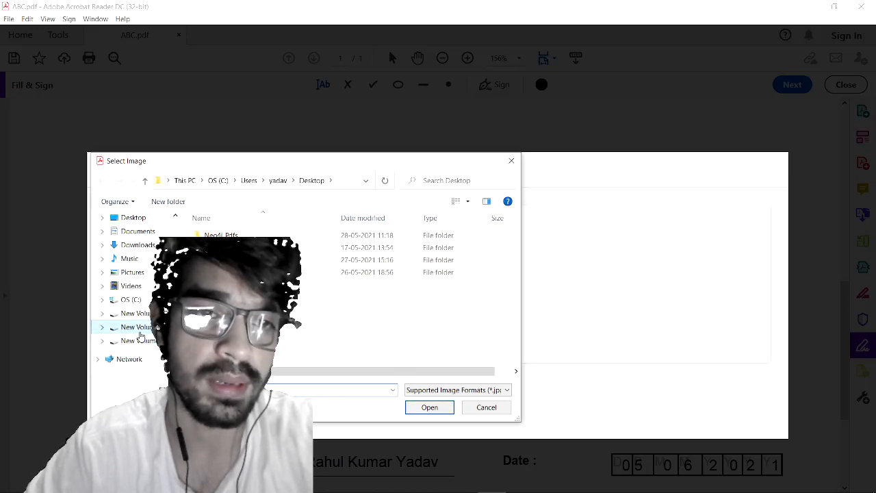
{"action": "double_click", "coordinate": [293, 285]}
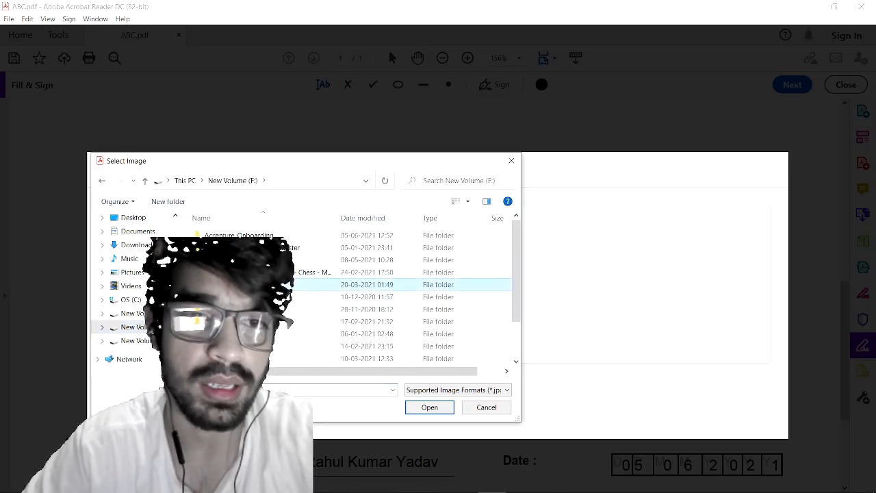
{"action": "scroll", "coordinate": [293, 290], "scroll_direction": "down", "scroll_amount": 1}
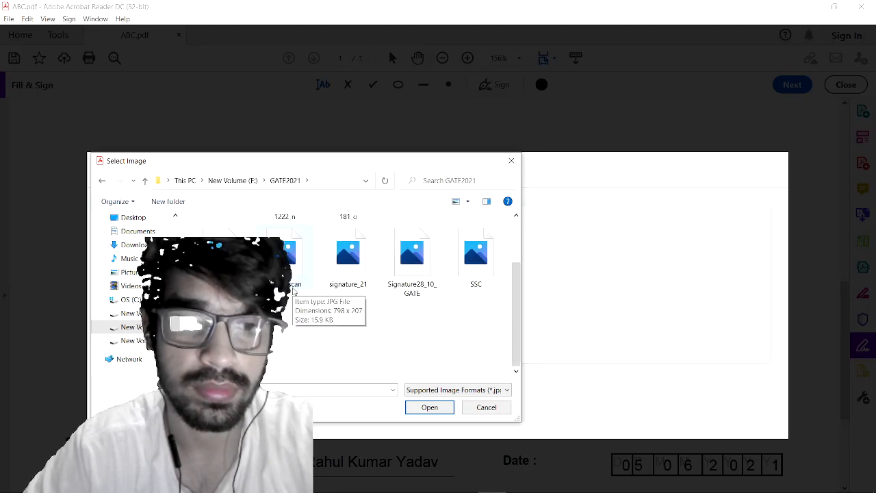
{"action": "double_click", "coordinate": [411, 274]}
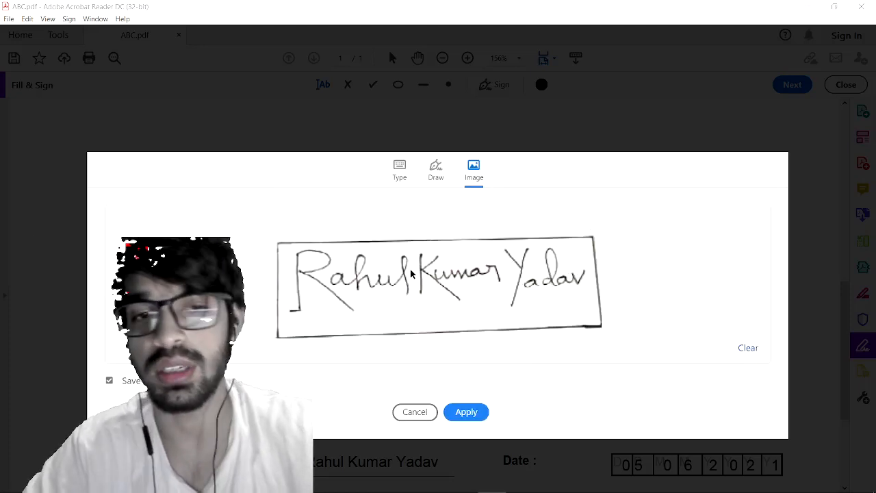
Step: Apply the imported signature image and place it on the form's Signature row
{"action": "left_click", "coordinate": [466, 412]}
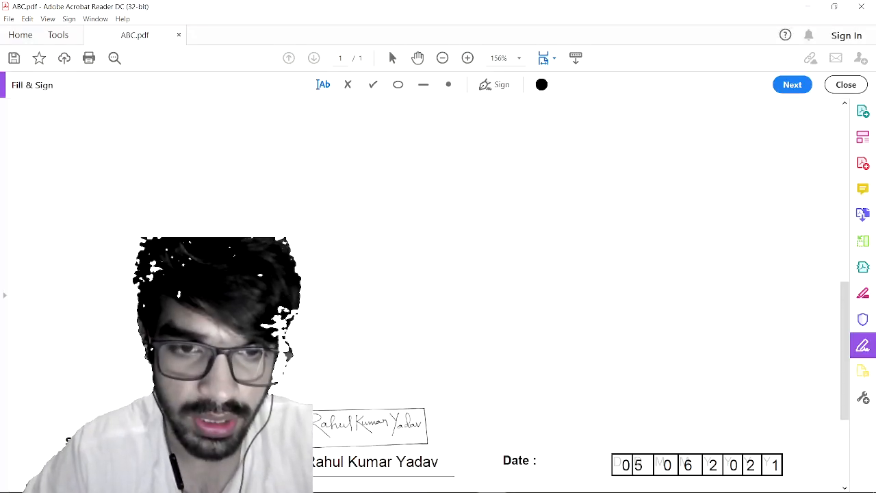
{"action": "left_click", "coordinate": [368, 429]}
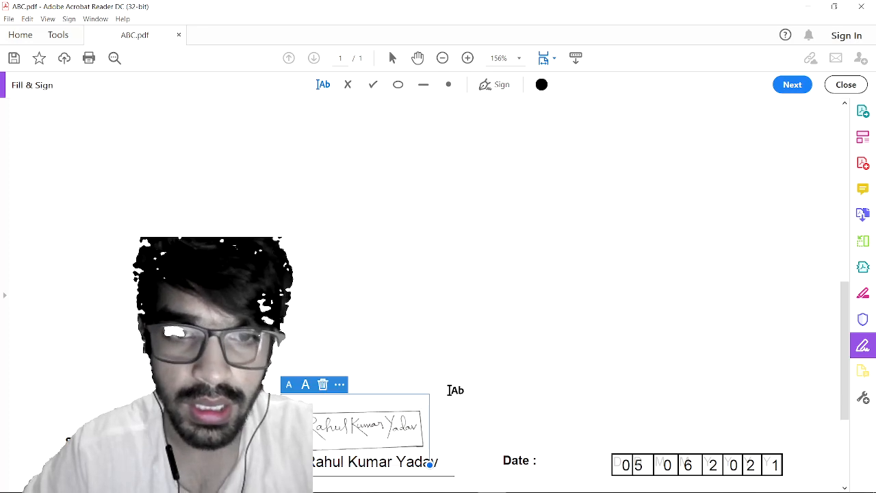
{"action": "scroll", "coordinate": [454, 389], "scroll_direction": "down", "scroll_amount": 3}
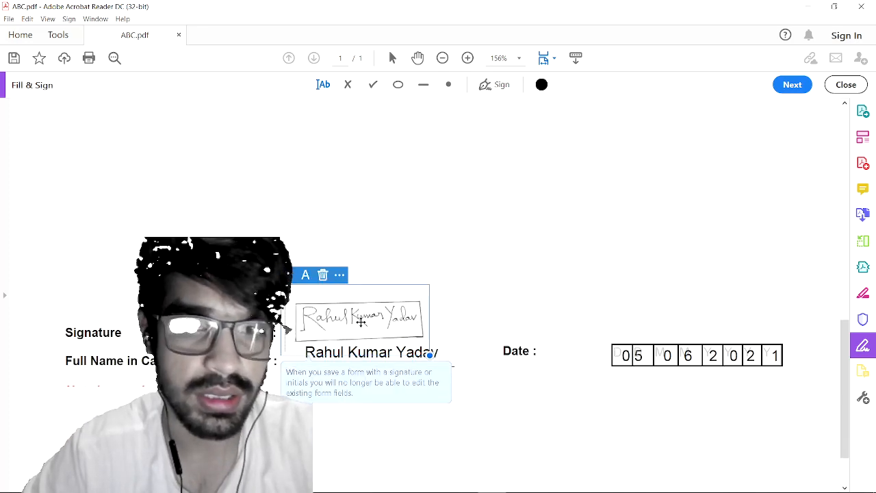
Step: Nudge the signature into position just above the typed full name
{"action": "left_click_drag", "start_coordinate": [361, 322], "coordinate": [359, 327]}
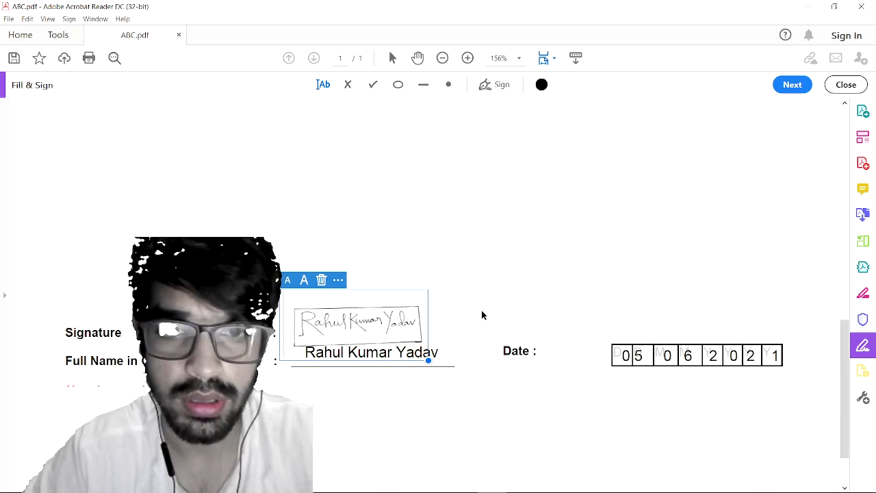
{"action": "mouse_move", "coordinate": [429, 360]}
{"action": "left_mouse_down"}
{"action": "mouse_move", "coordinate": [399, 352]}
{"action": "mouse_move", "coordinate": [425, 359]}
{"action": "mouse_move", "coordinate": [419, 355]}
{"action": "left_mouse_up"}
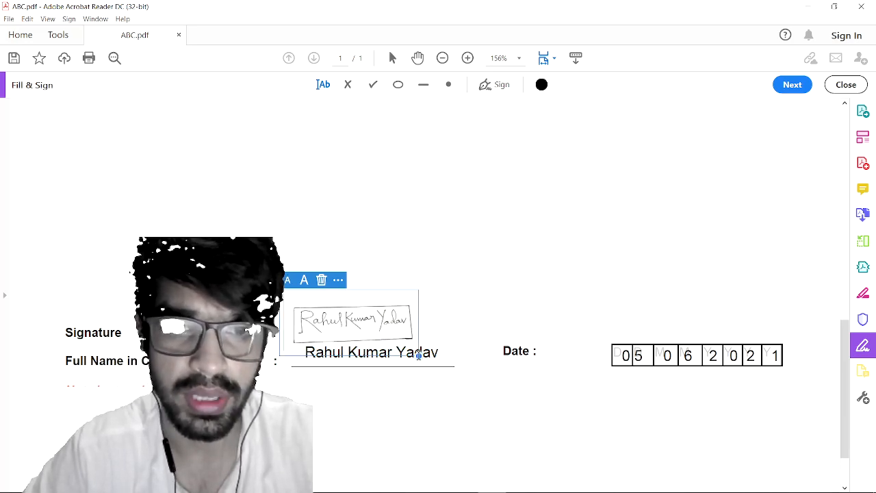
{"action": "left_click", "coordinate": [415, 385]}
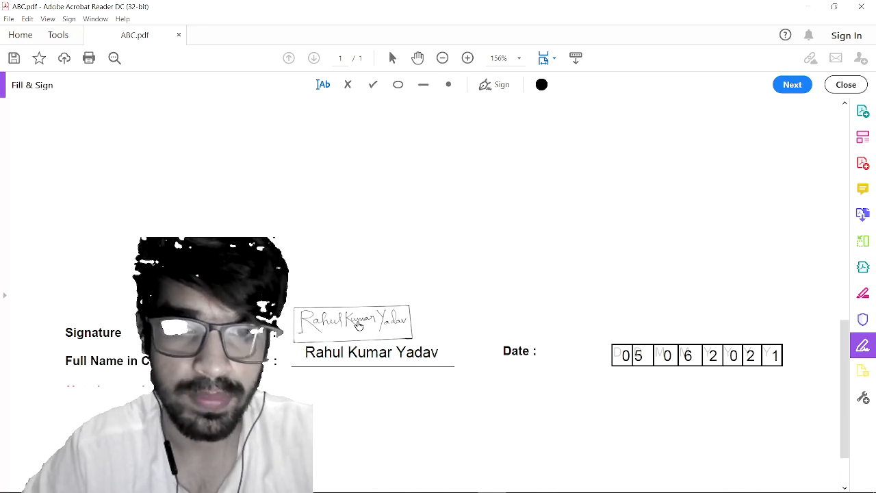
{"action": "left_click_drag", "start_coordinate": [360, 325], "coordinate": [372, 326]}
{"action": "left_click", "coordinate": [385, 422]}
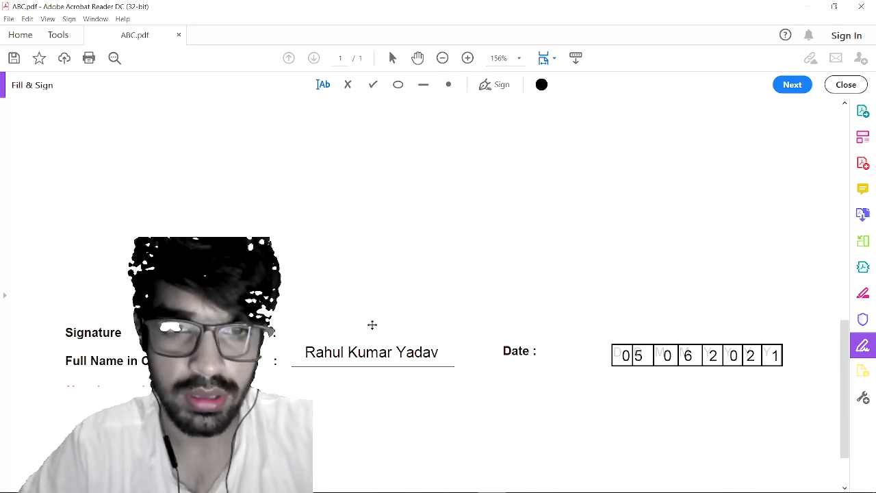
{"action": "left_click", "coordinate": [378, 388]}
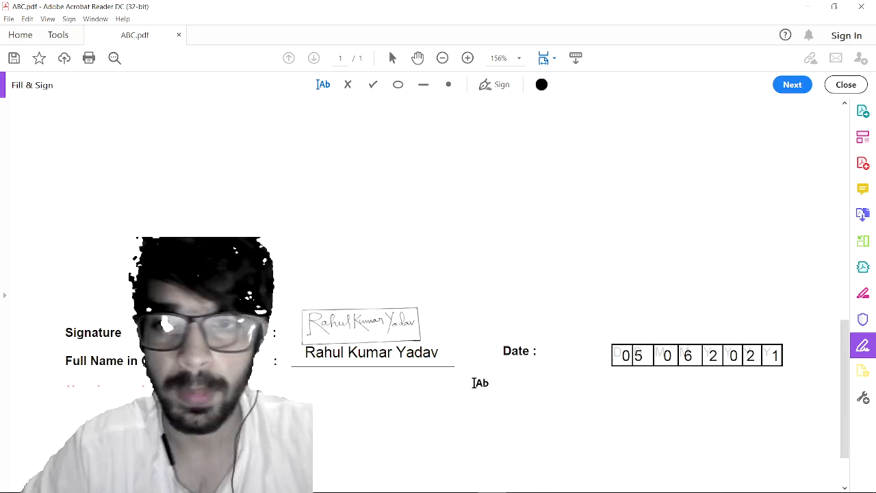
Step: Scroll through ABC.pdf to review the signature, typed full name and date 05 06 2021
{"action": "scroll", "coordinate": [474, 384], "scroll_direction": "down", "scroll_amount": 2}
{"action": "scroll", "coordinate": [474, 383], "scroll_direction": "up", "scroll_amount": 2}
{"action": "scroll", "coordinate": [474, 383], "scroll_direction": "down", "scroll_amount": 1}
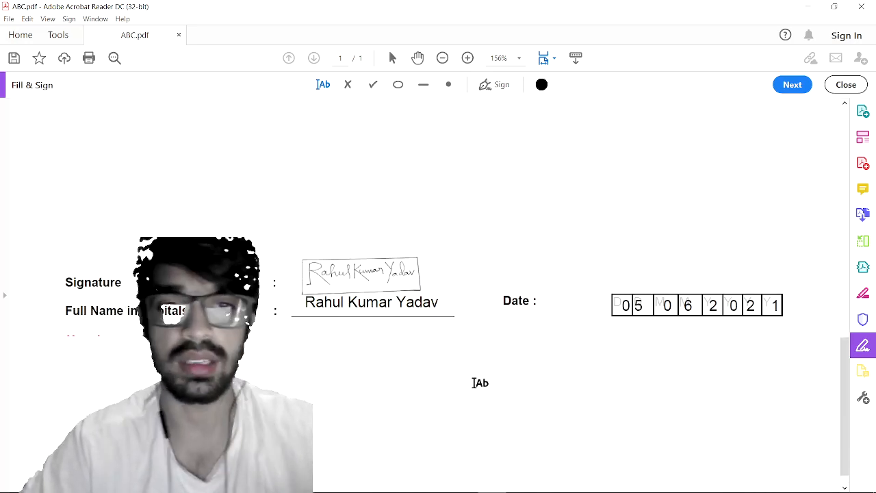
{"action": "scroll", "coordinate": [474, 384], "scroll_direction": "up", "scroll_amount": 1}
{"action": "scroll", "coordinate": [474, 383], "scroll_direction": "down", "scroll_amount": 1}
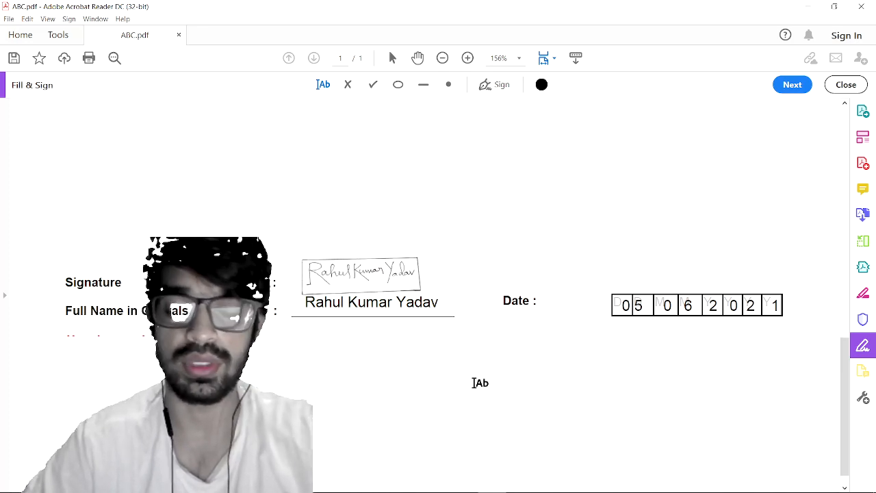
{"action": "scroll", "coordinate": [474, 383], "scroll_direction": "up", "scroll_amount": 5}
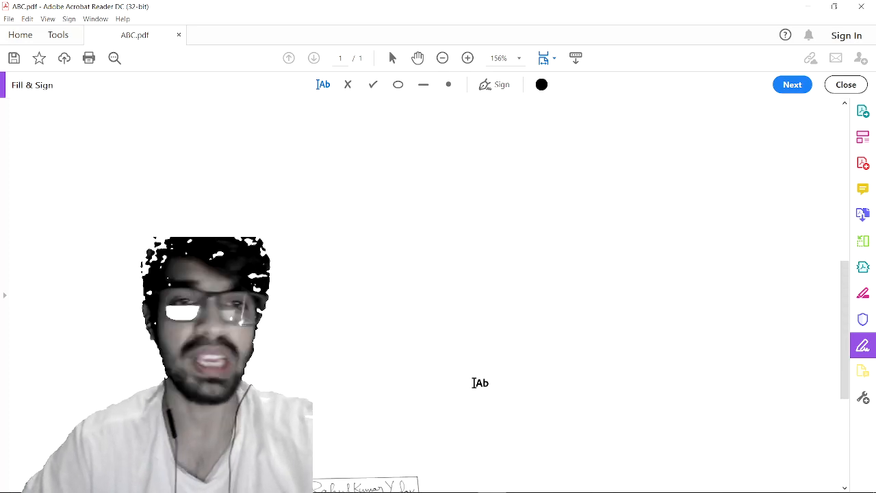
{"action": "scroll", "coordinate": [480, 382], "scroll_direction": "up", "scroll_amount": 3}
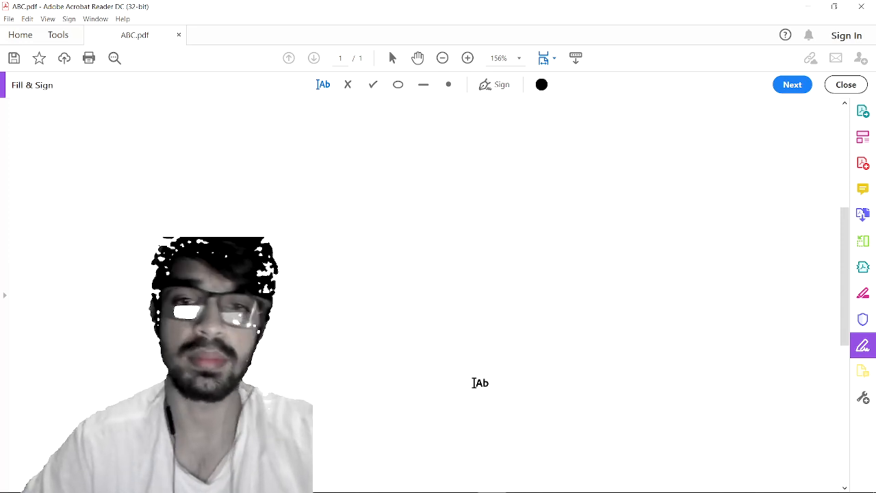
{"action": "scroll", "coordinate": [480, 382], "scroll_direction": "down", "scroll_amount": 3}
{"action": "scroll", "coordinate": [480, 383], "scroll_direction": "down", "scroll_amount": 3}
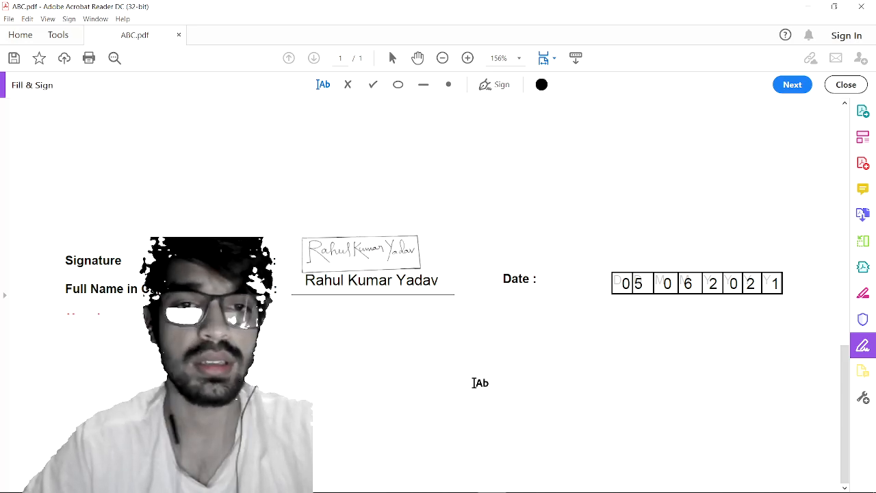
{"action": "scroll", "coordinate": [480, 383], "scroll_direction": "up", "scroll_amount": 10}
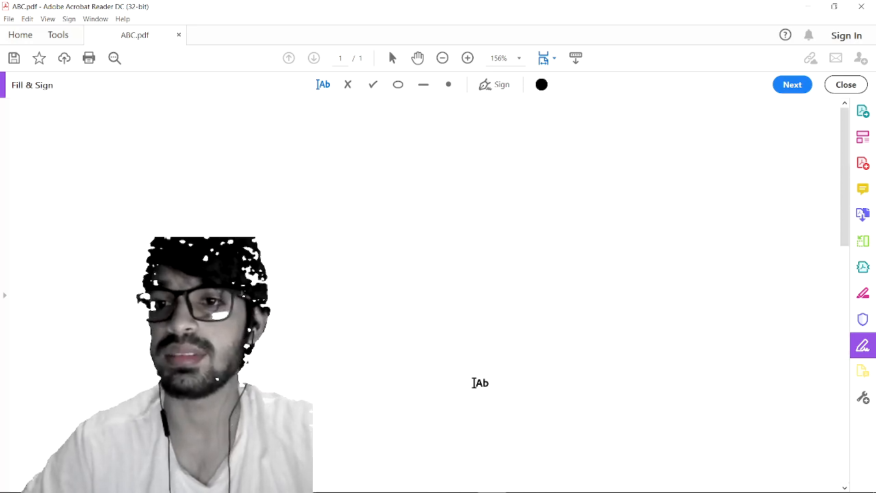
{"action": "scroll", "coordinate": [479, 383], "scroll_direction": "down", "scroll_amount": 10}
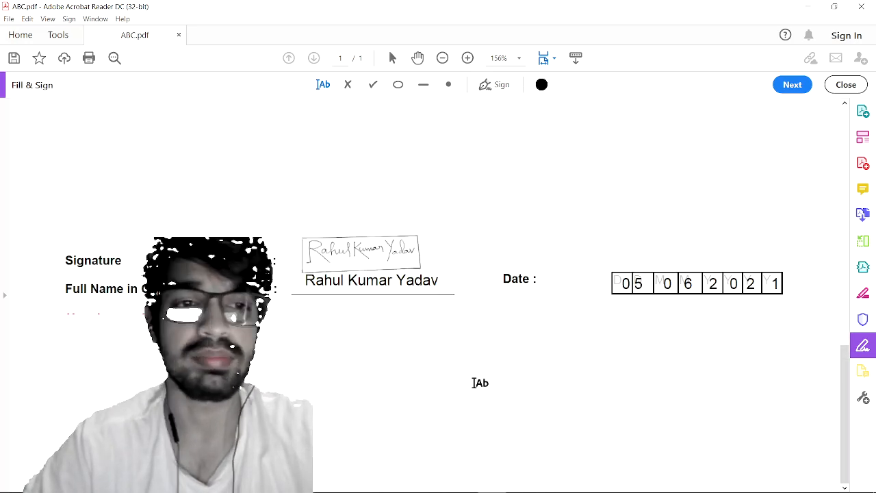
{"action": "scroll", "coordinate": [523, 368], "scroll_direction": "up", "scroll_amount": 5}
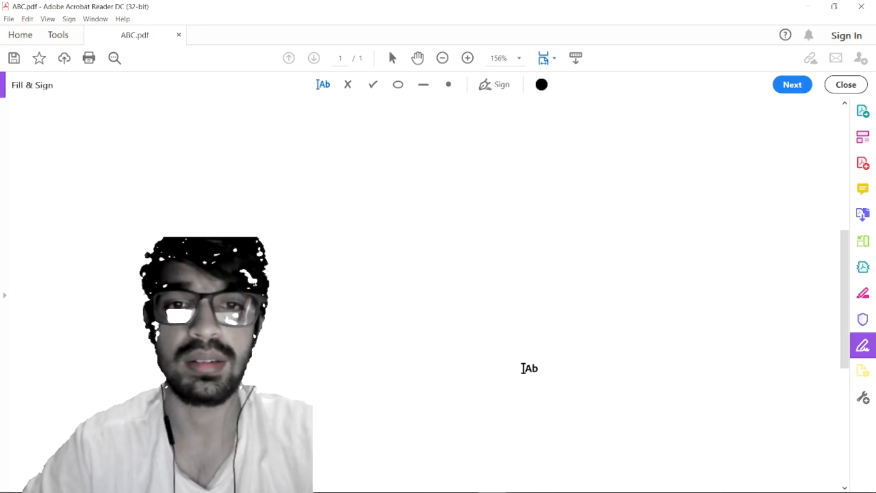
{"action": "scroll", "coordinate": [523, 368], "scroll_direction": "down", "scroll_amount": 5}
{"action": "scroll", "coordinate": [523, 367], "scroll_direction": "up", "scroll_amount": 10}
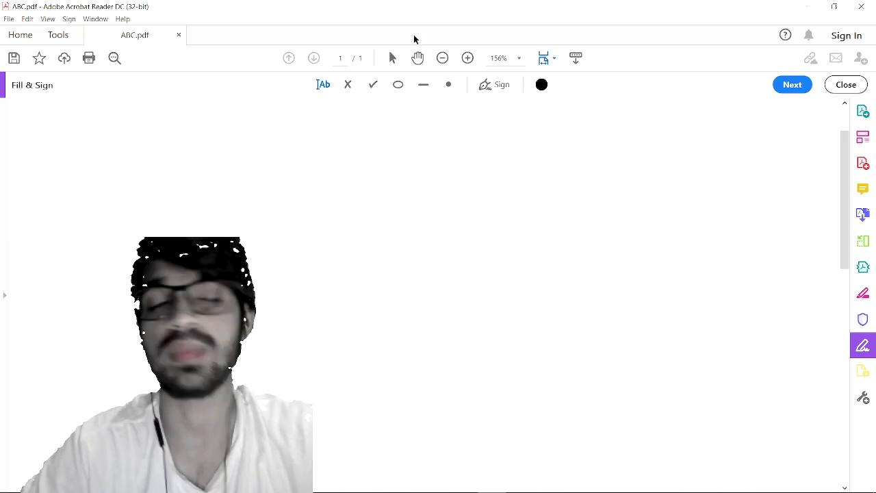
Step: Restore and re-maximize the Acrobat window, then bring OBS Studio to the front from the taskbar
{"action": "double_click", "coordinate": [351, 16]}
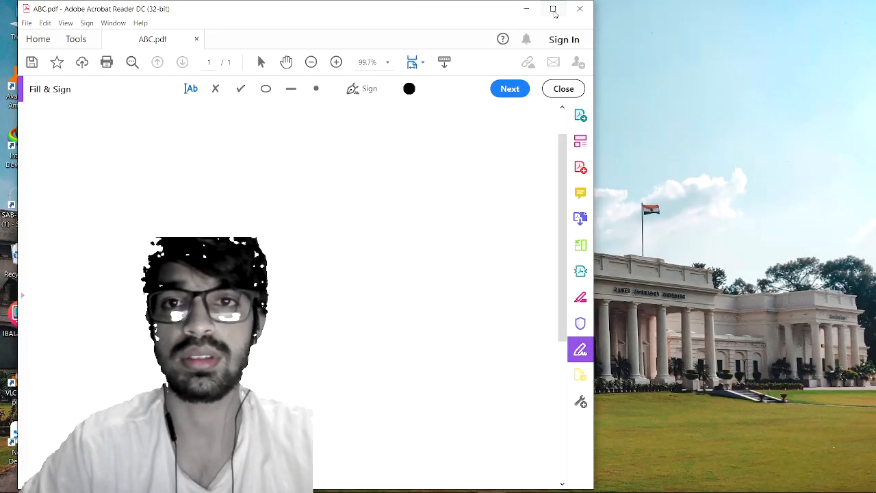
{"action": "left_click", "coordinate": [553, 10]}
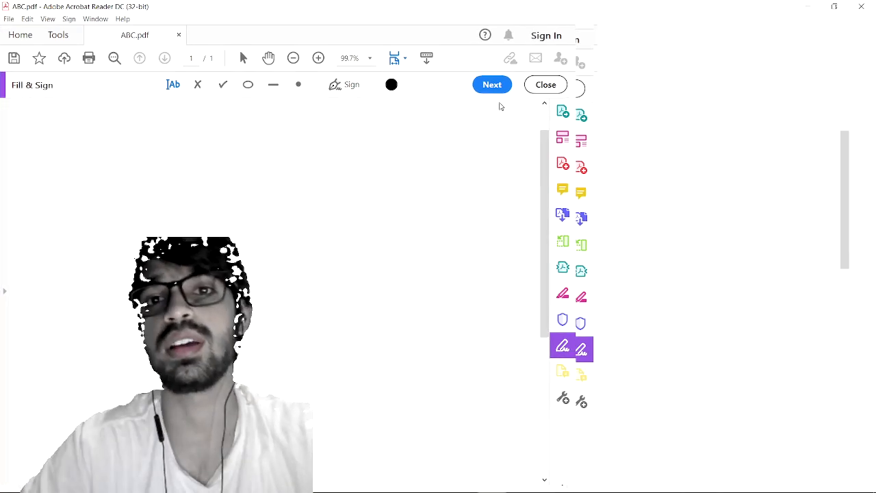
{"action": "scroll", "coordinate": [436, 198], "scroll_direction": "down", "scroll_amount": 5}
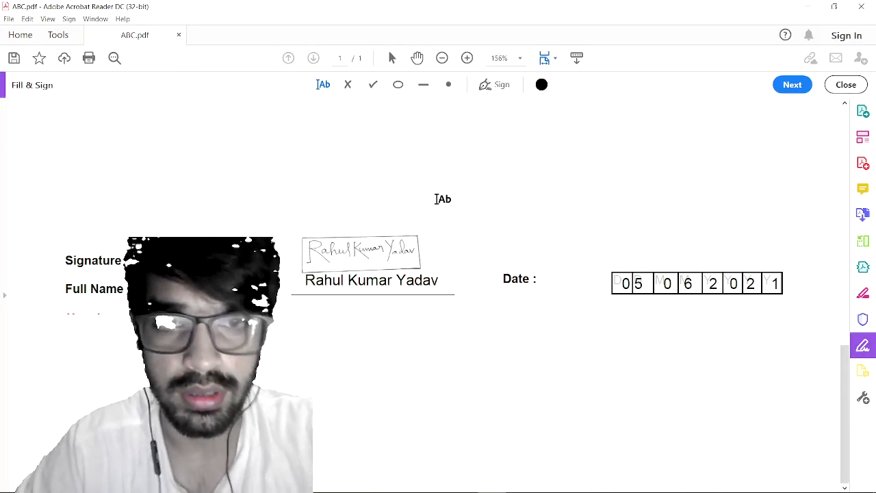
{"action": "mouse_move", "coordinate": [296, 490]}
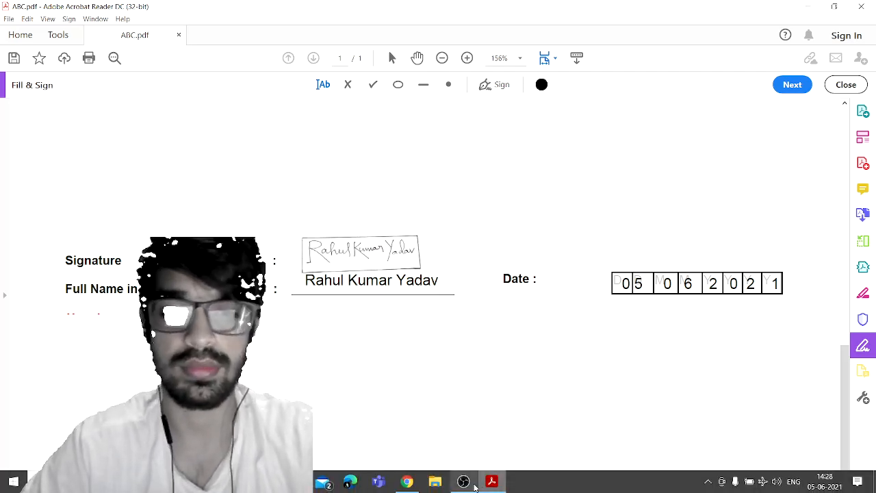
{"action": "left_click", "coordinate": [465, 482]}
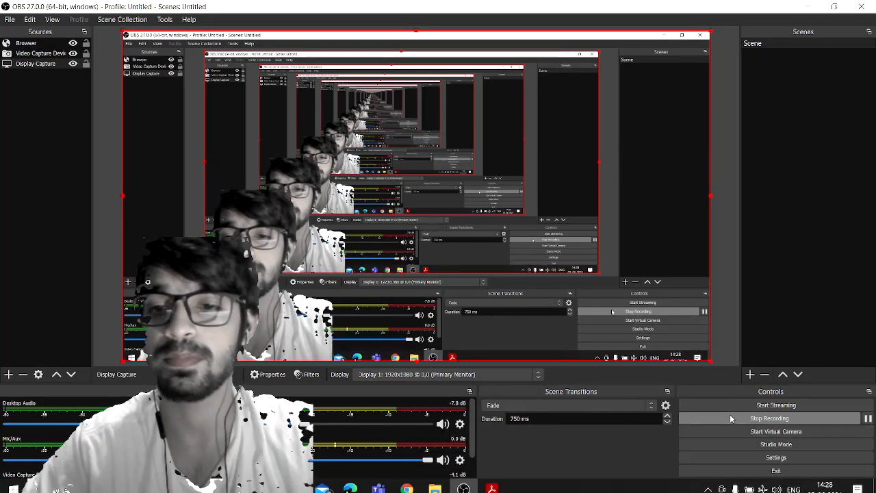